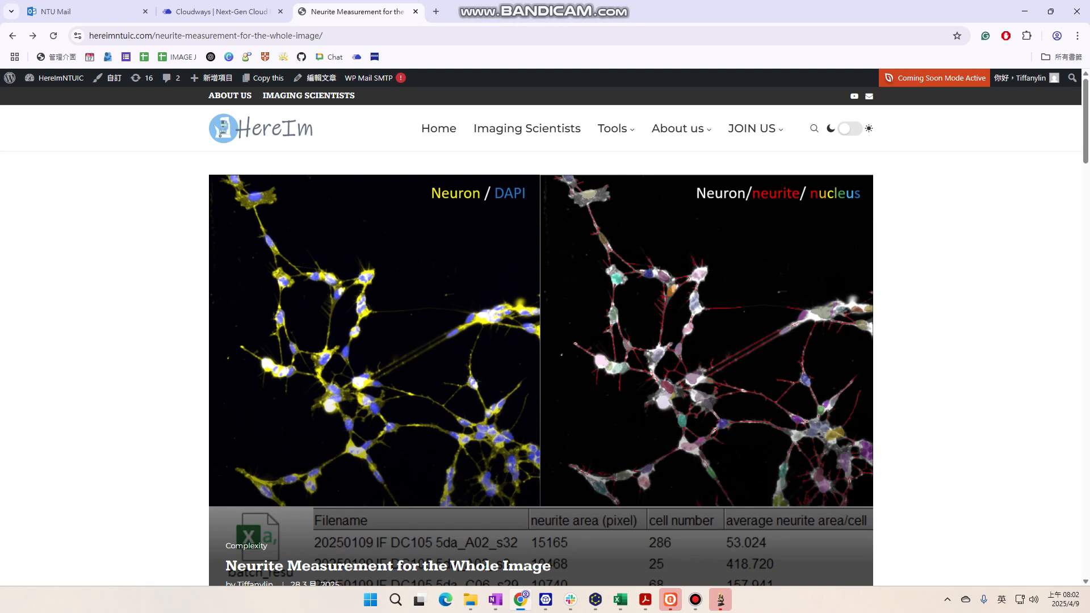
Open the GitHub repository linked on the Neurite Measurement for the Whole Image page
scroll(540, 334, down, 1)
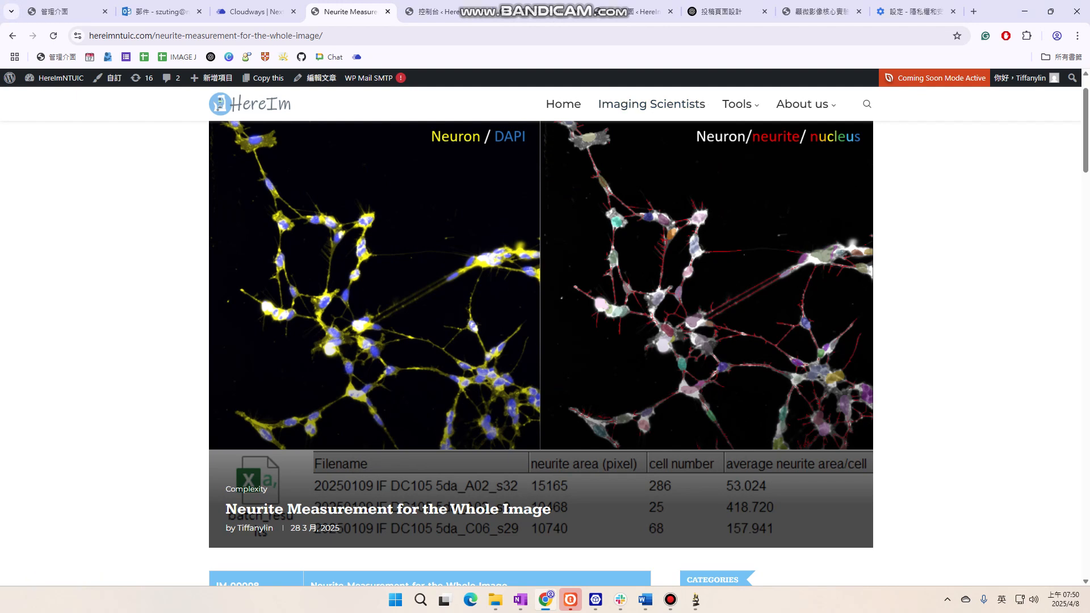
scroll(545, 341, down, 5)
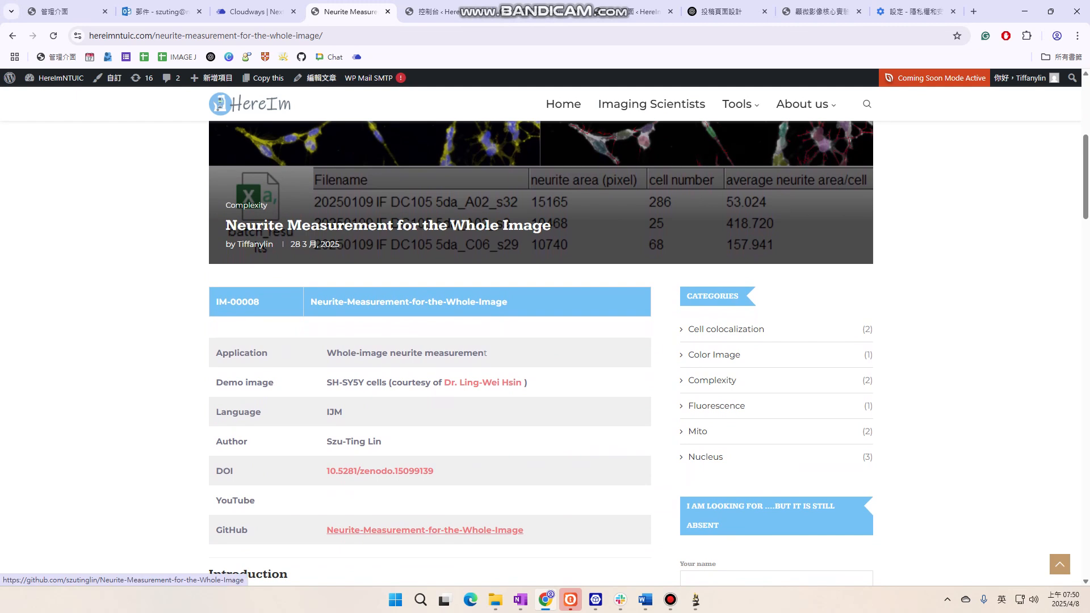
scroll(425, 529, down, 2)
scroll(425, 529, up, 2)
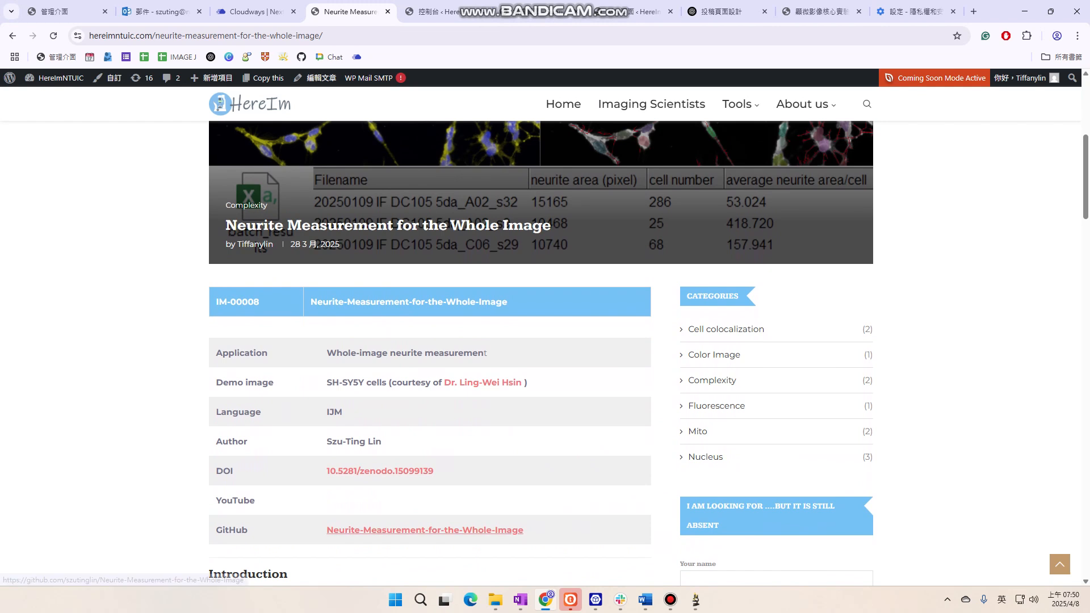
click(424, 529)
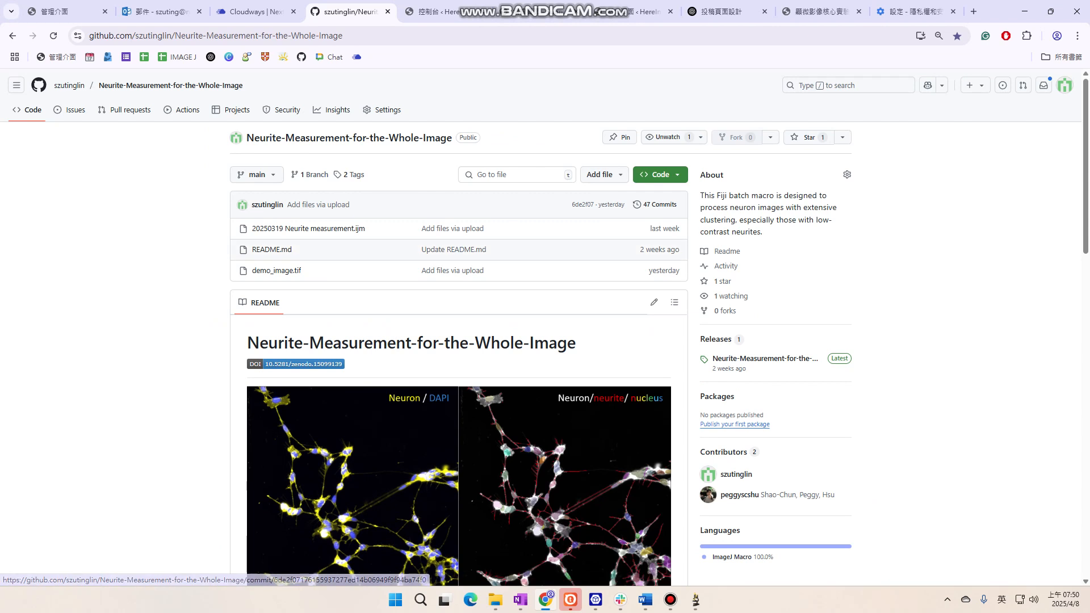
Download demo_image.tif and the macro 20250319 Neurite measurement.ijm from the repository, and minimize the browser
scroll(541, 327, down, 1)
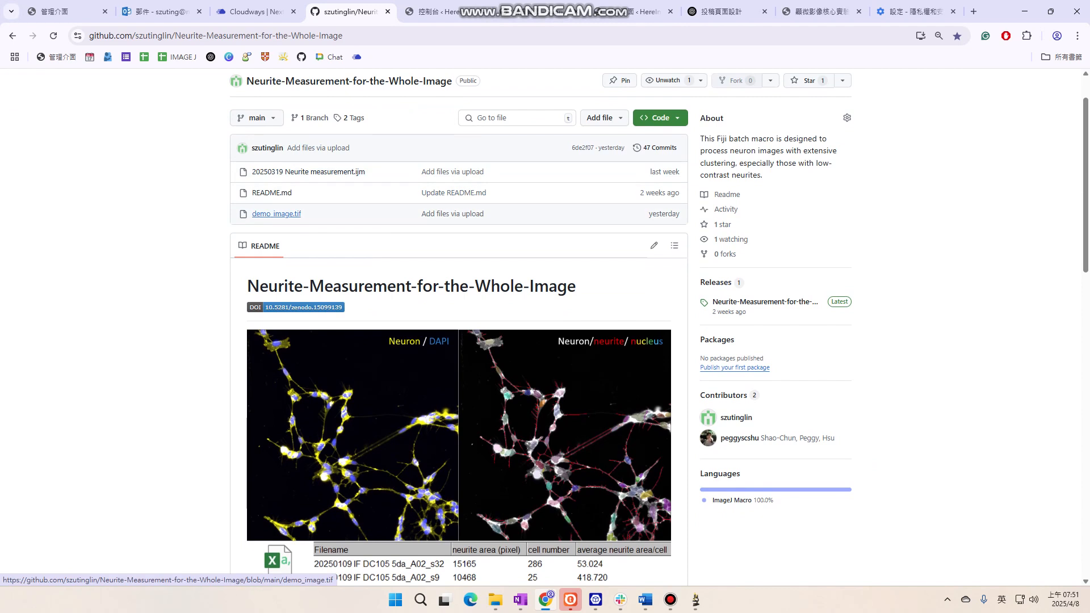
click(276, 214)
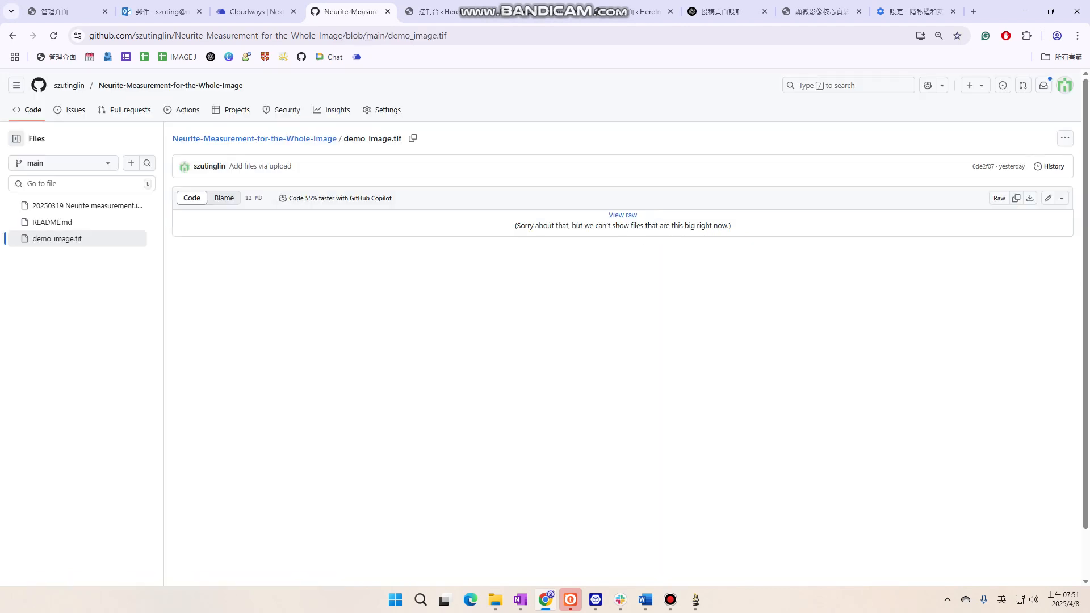
click(622, 215)
click(12, 35)
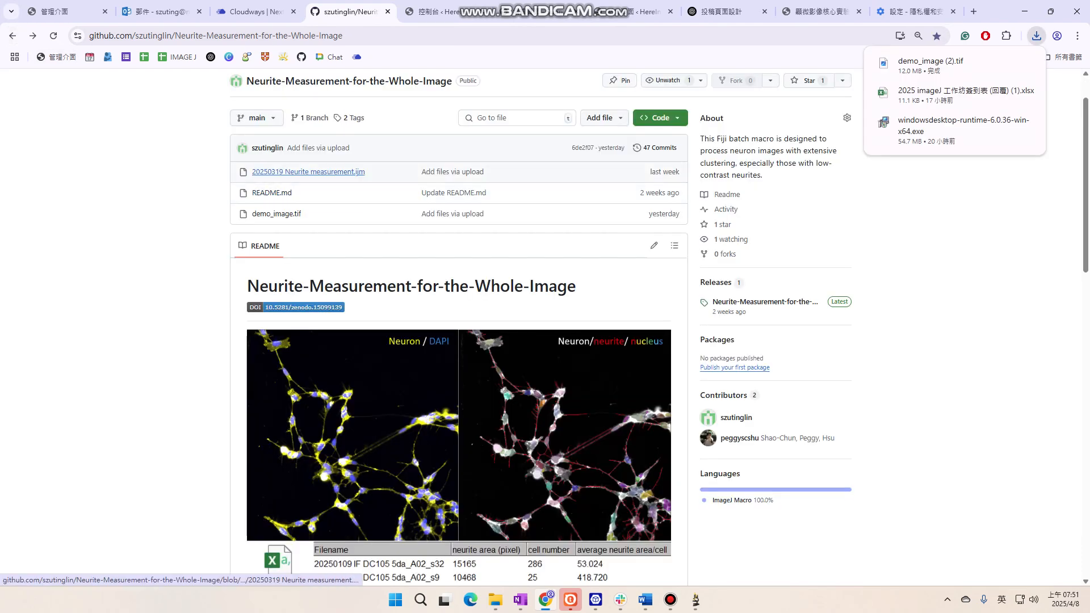
click(306, 171)
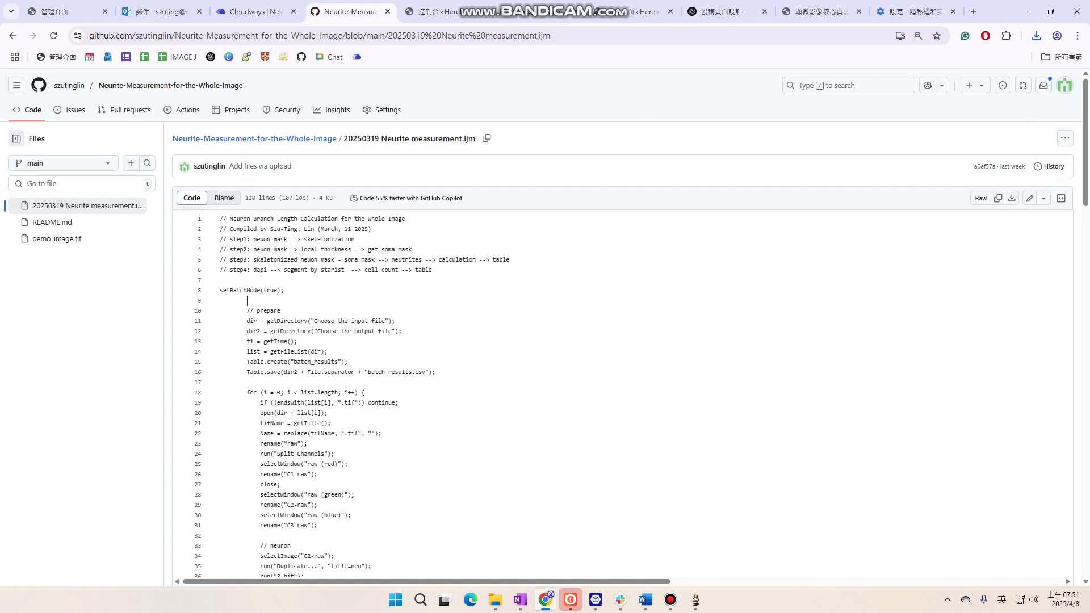
click(1024, 12)
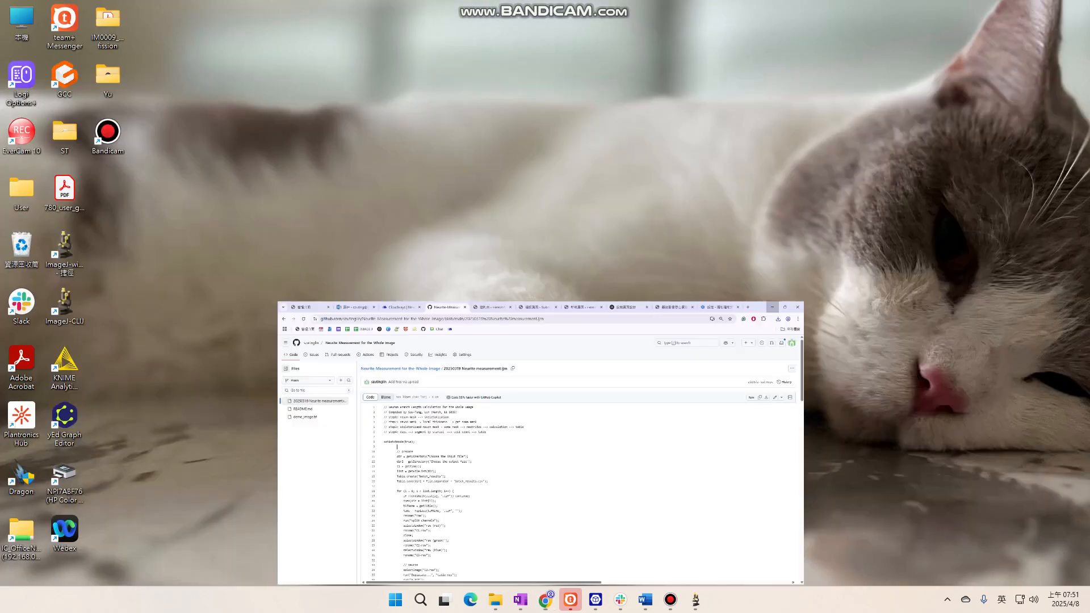
Launch Fiji from the desktop and open the Downloads folder in File Explorer
double_click(65, 249)
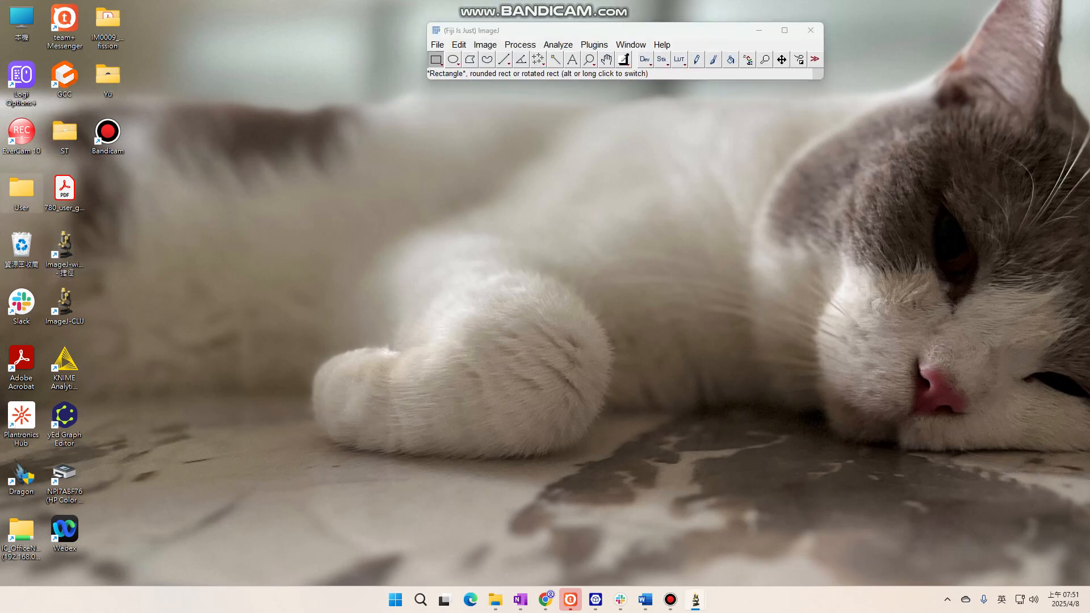
double_click(22, 192)
click(139, 303)
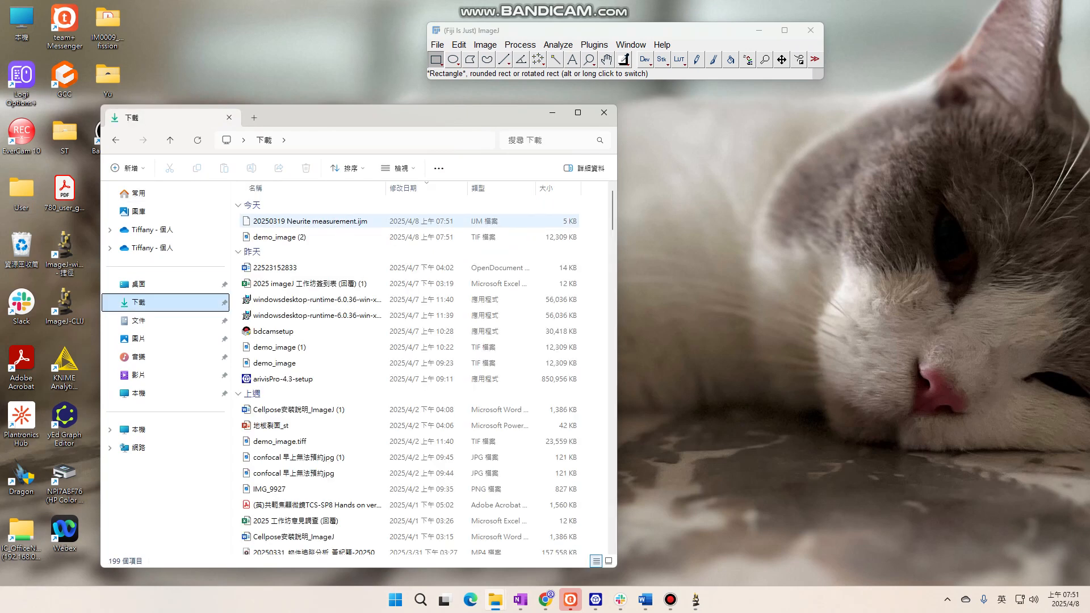
double_click(306, 221)
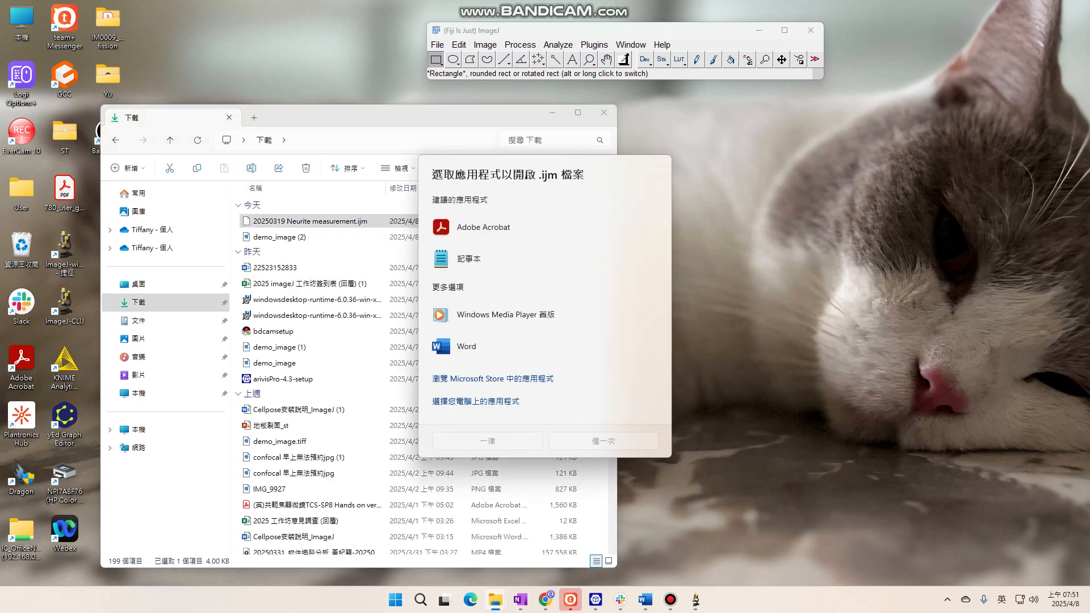
click(511, 346)
key(Escape)
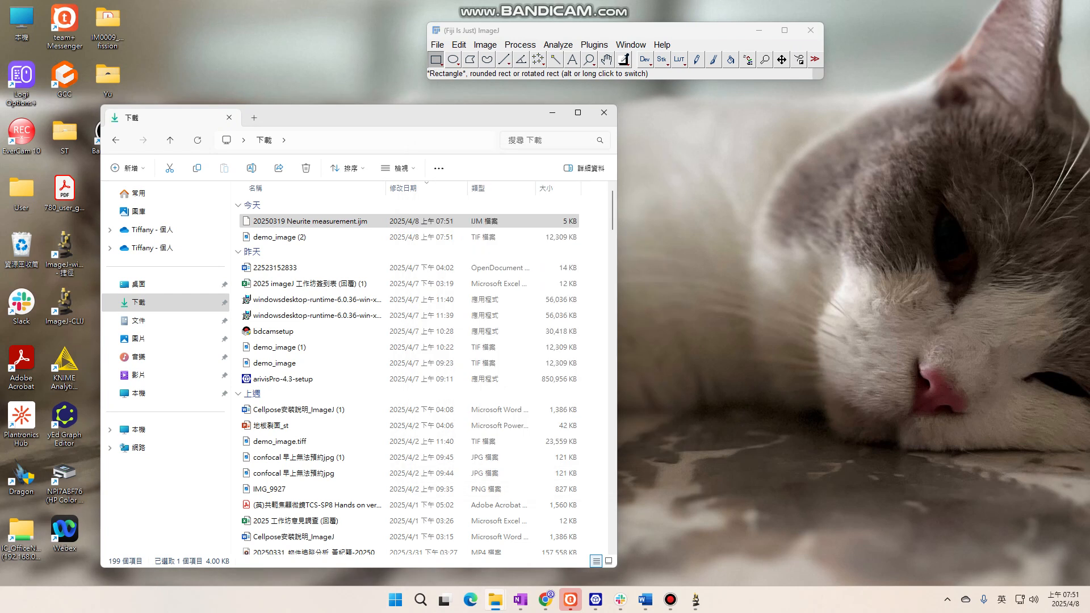
Open the downloaded macro 20250319 Neurite measurement.ijm in Fiji and move its editor window clear of the Downloads folder
drag(311, 221, 579, 79)
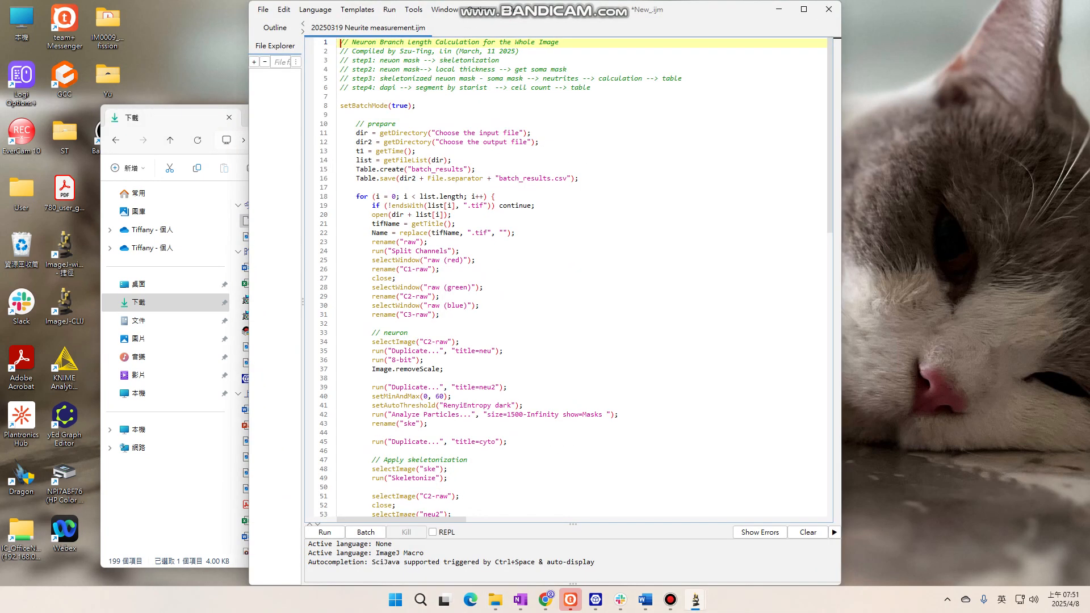
drag(588, 11, 868, 82)
Open demo_image (2).tif from the Downloads folder in Fiji and place the image window beside the macro editor
click(515, 140)
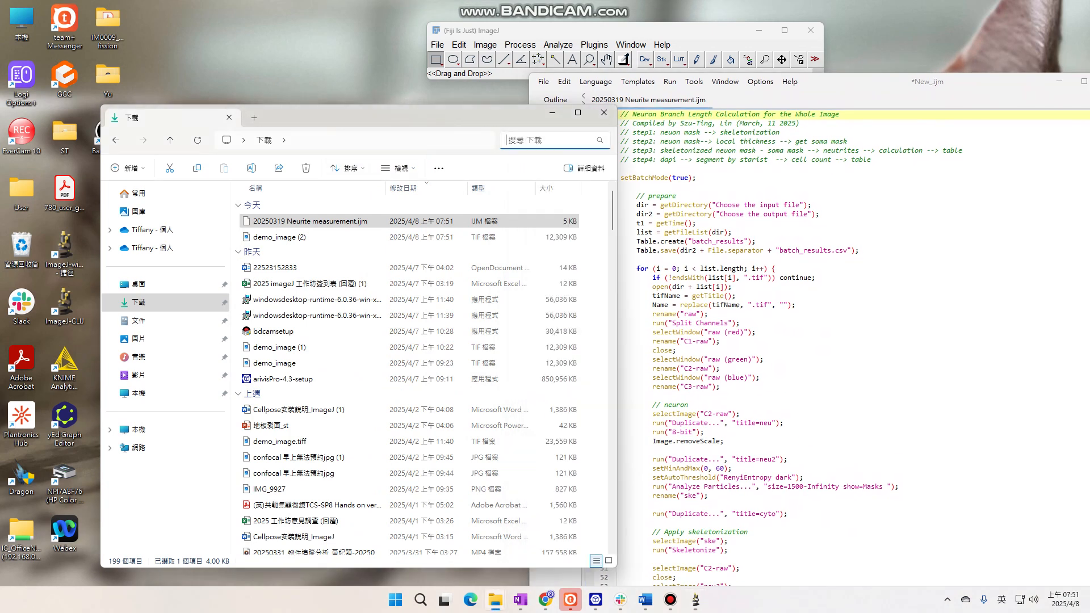
drag(403, 237, 491, 69)
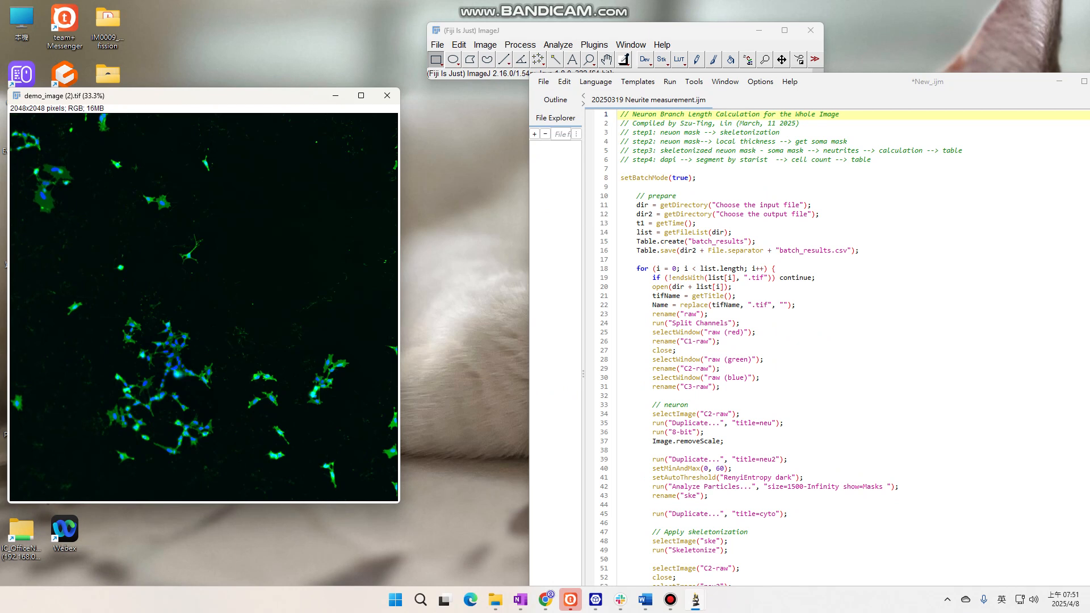
drag(170, 95, 498, 110)
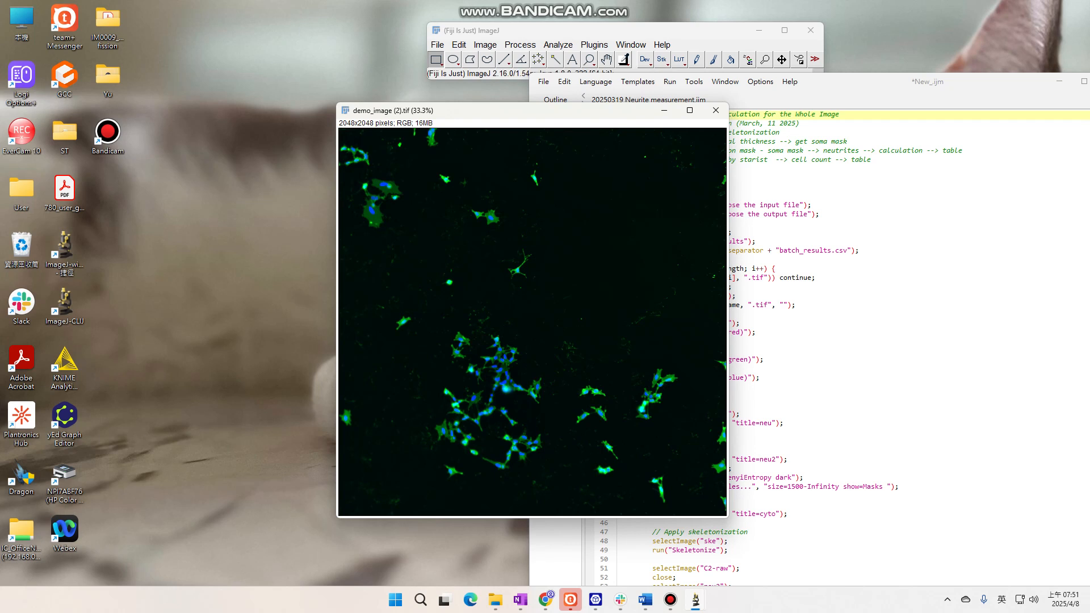
drag(508, 118, 335, 129)
Examine the macro lines that ask for the input and output folders
click(777, 269)
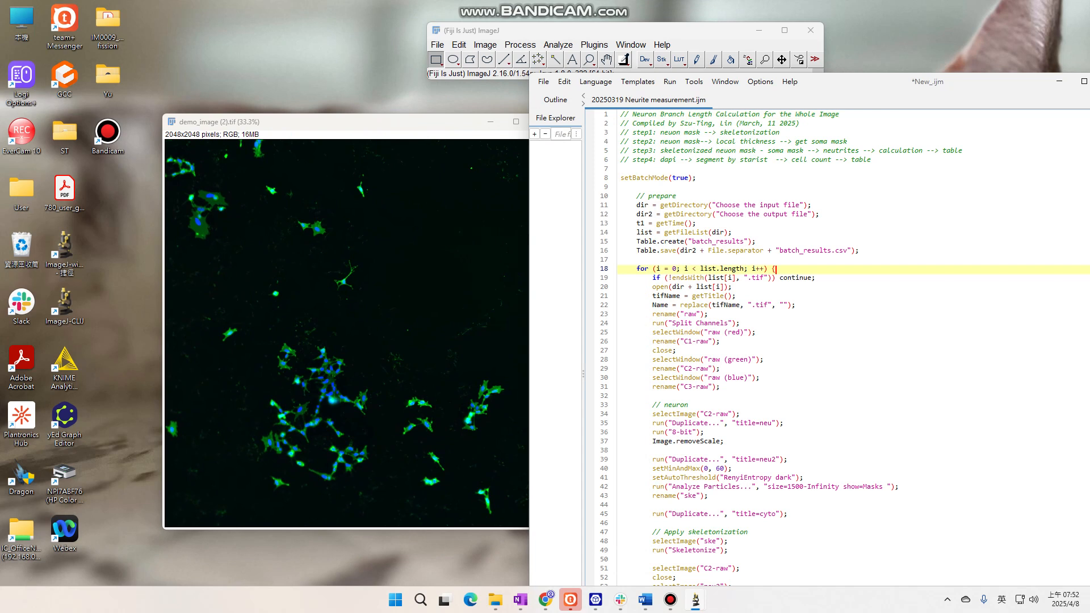
click(688, 213)
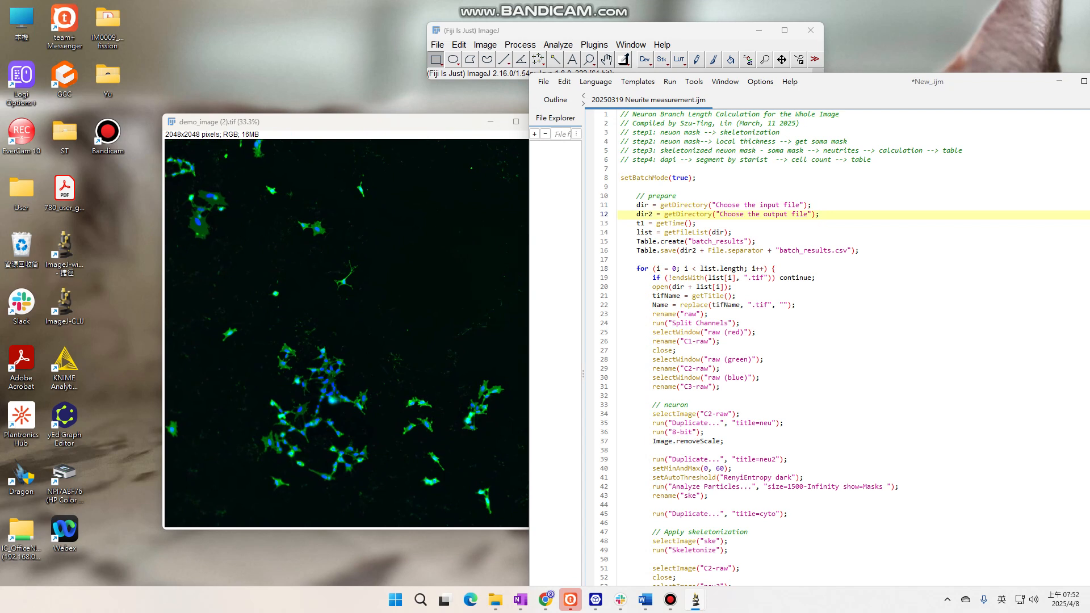
drag(784, 205, 763, 214)
Minimize the image window, create a desktop folder named input, and move demo_image (2).tif from Downloads into it
click(449, 122)
click(491, 122)
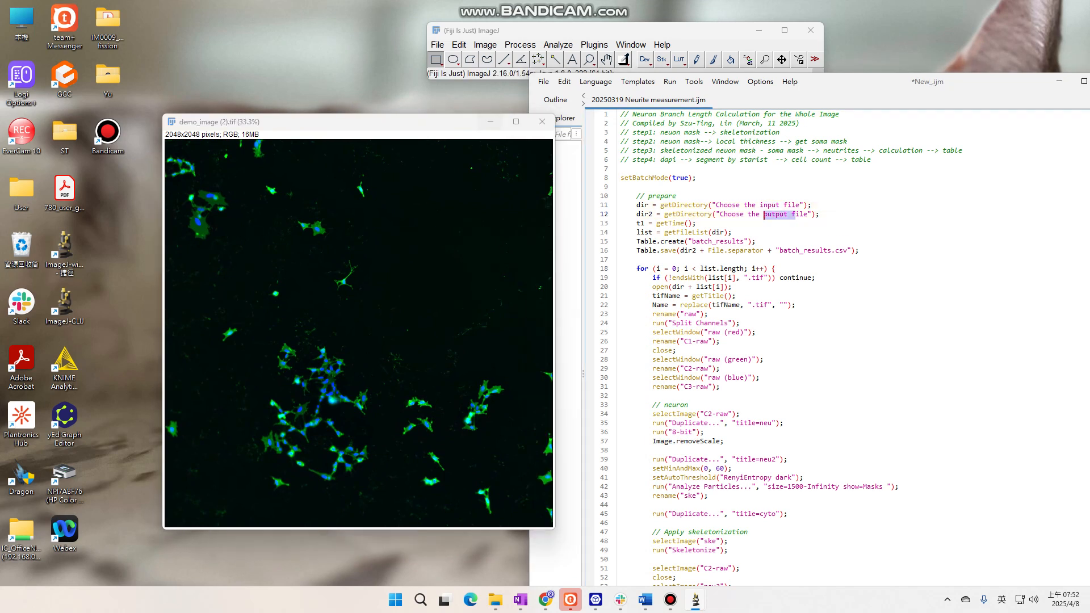
right_click(391, 217)
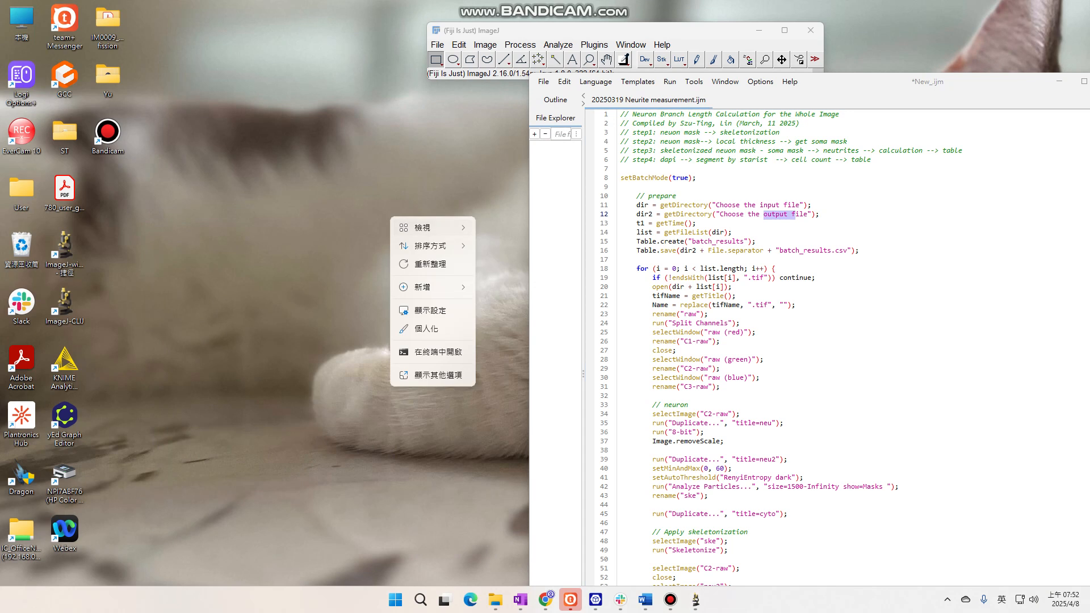
mouse_move(422, 286)
click(502, 287)
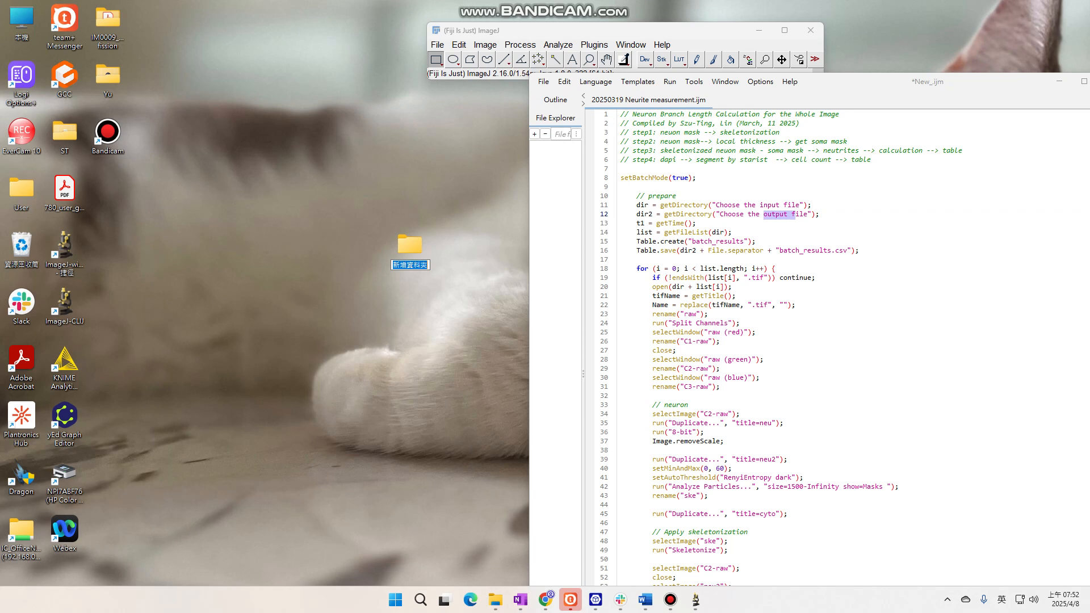
text(input)
key(Return)
double_click(21, 190)
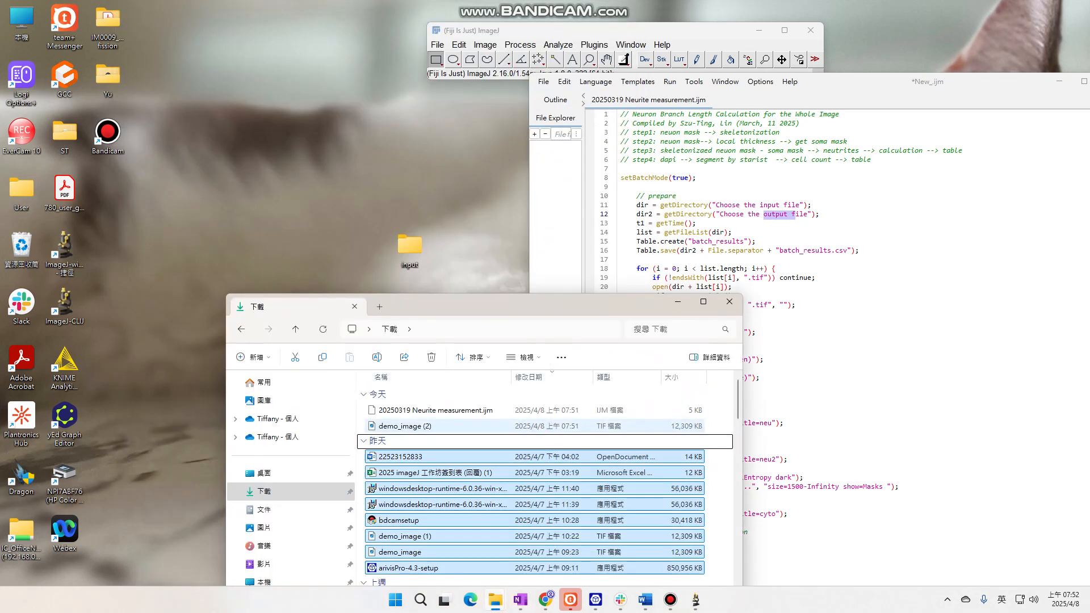
drag(404, 425, 421, 235)
Create a desktop folder named output and place it directly below the input folder
right_click(379, 334)
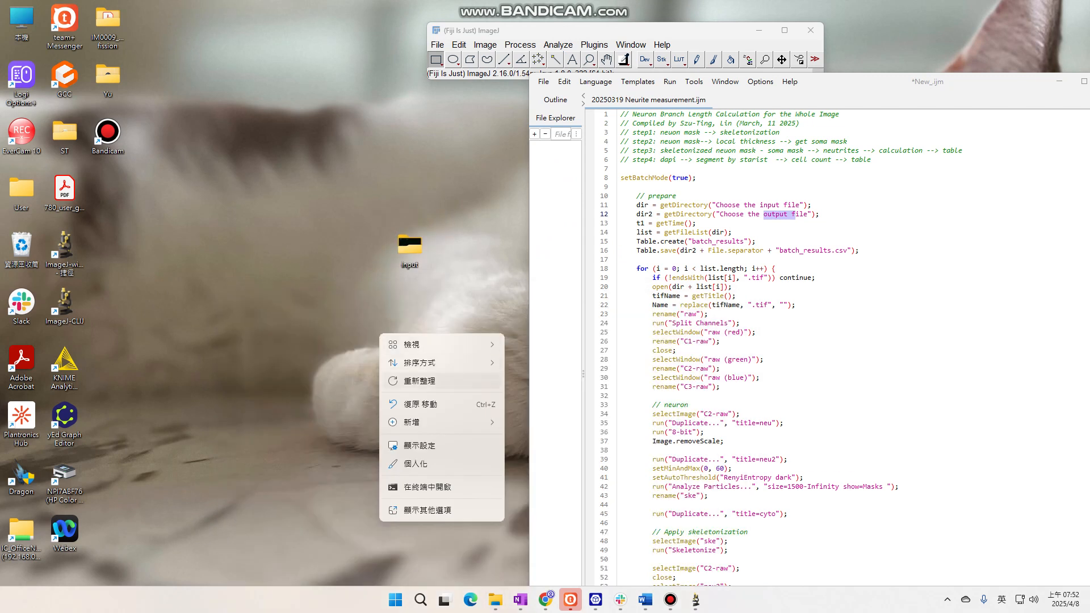
mouse_move(423, 421)
click(536, 221)
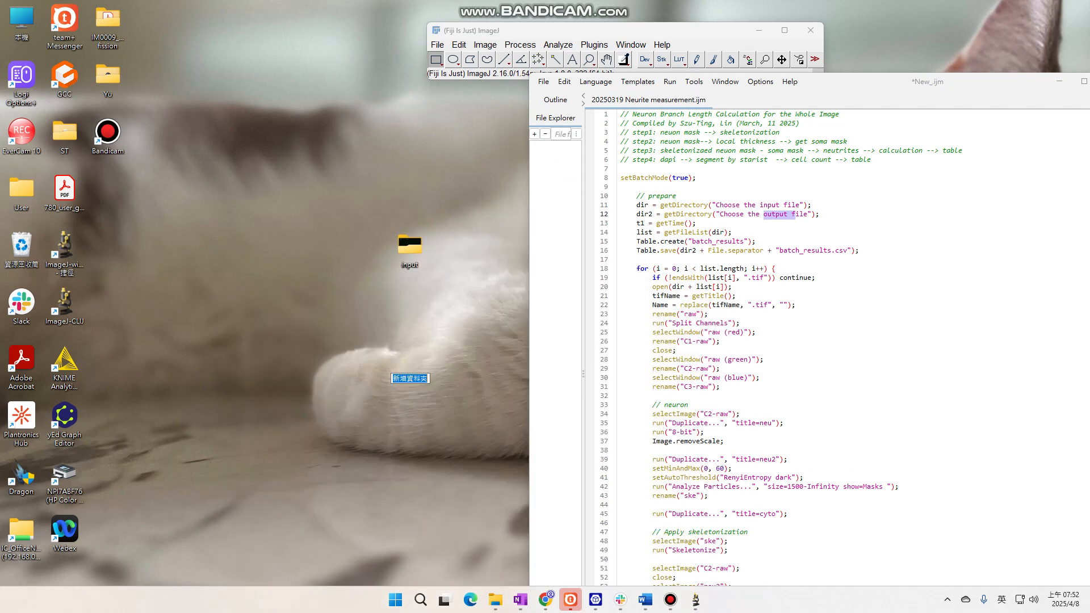
text(output)
key(Return)
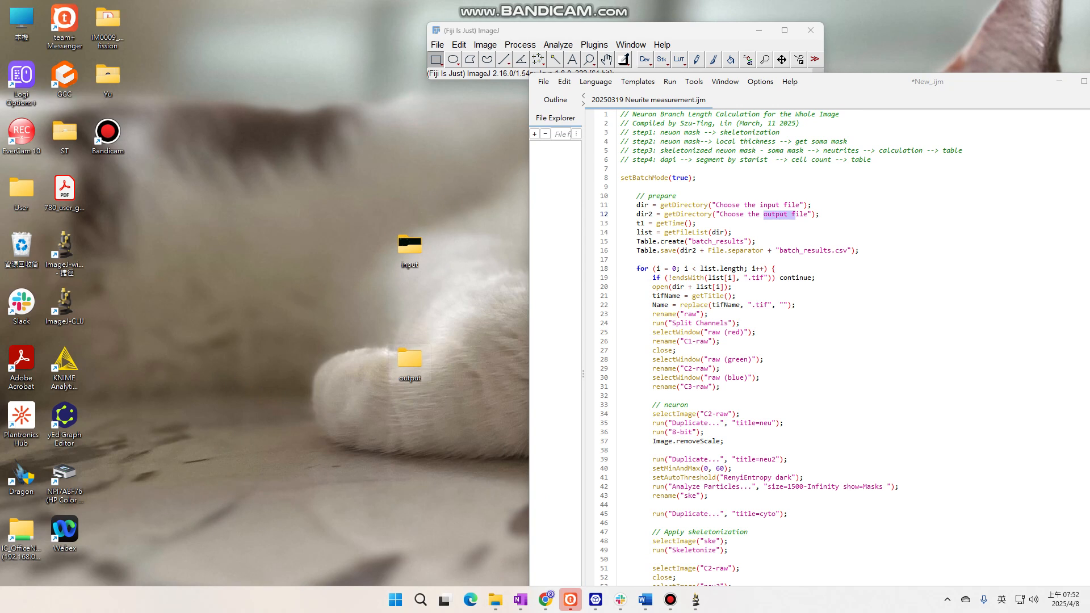
drag(410, 359, 396, 302)
Return to the macro editor in Fiji and run the neurite measurement macro
click(637, 269)
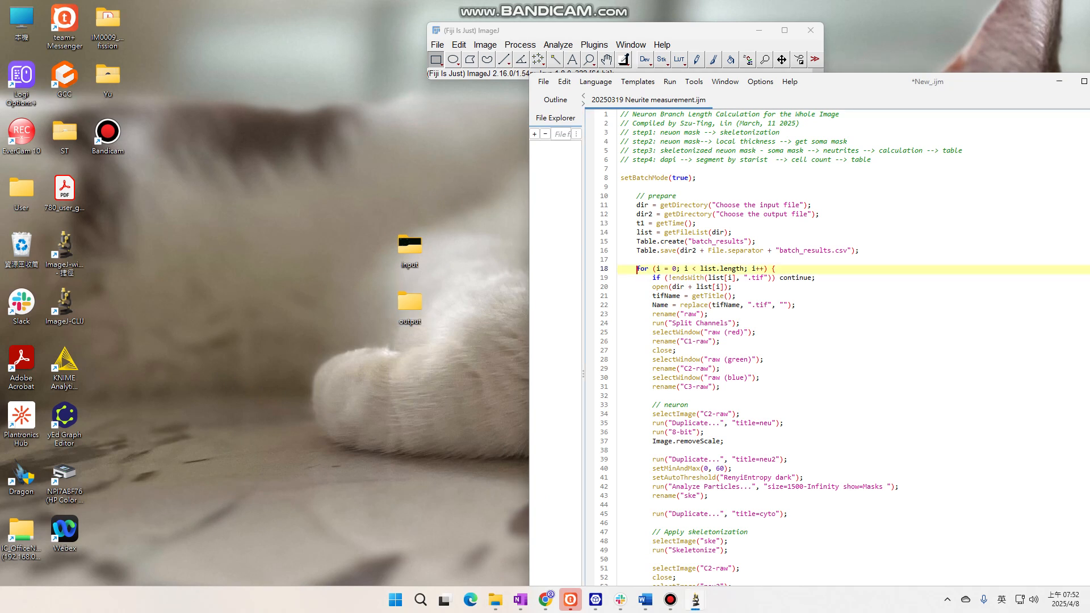
drag(851, 81, 840, 1)
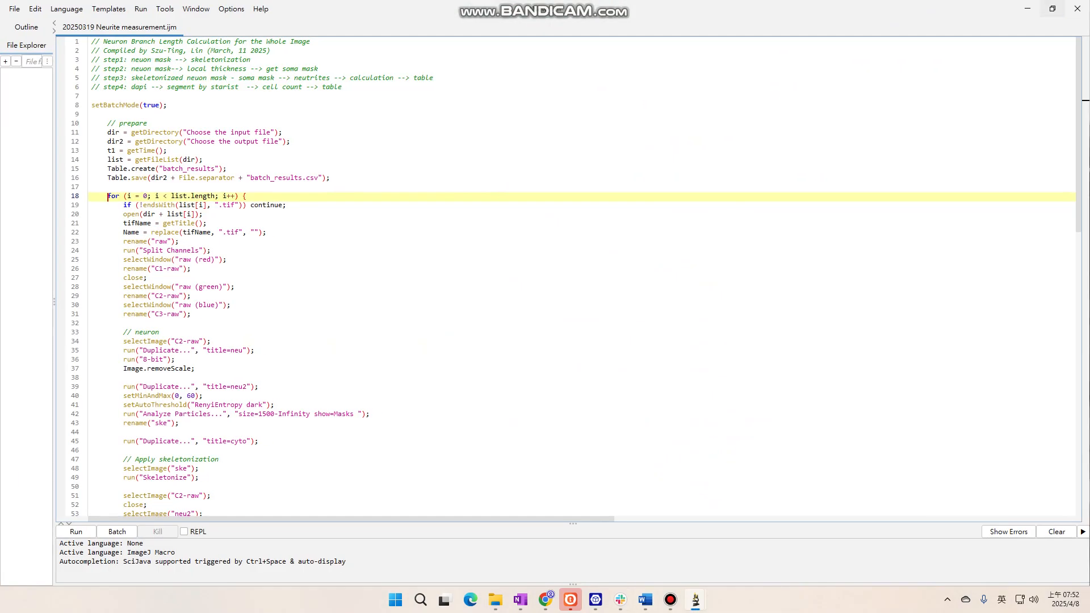
click(1052, 9)
key(ctrl+r)
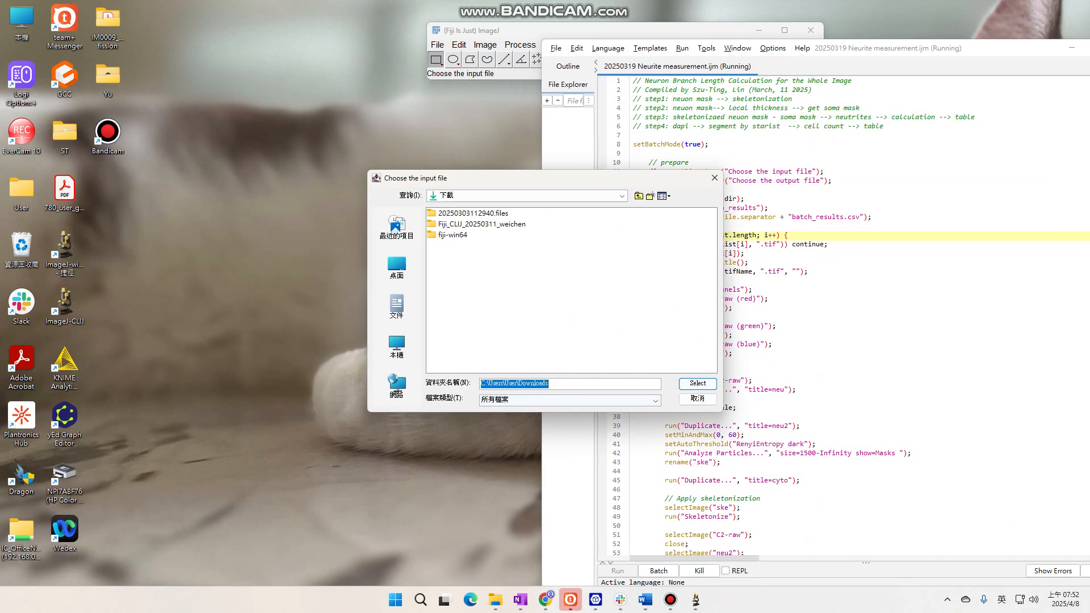
Choose the desktop folder input as the macro's input folder
click(527, 196)
scroll(522, 238, up, 3)
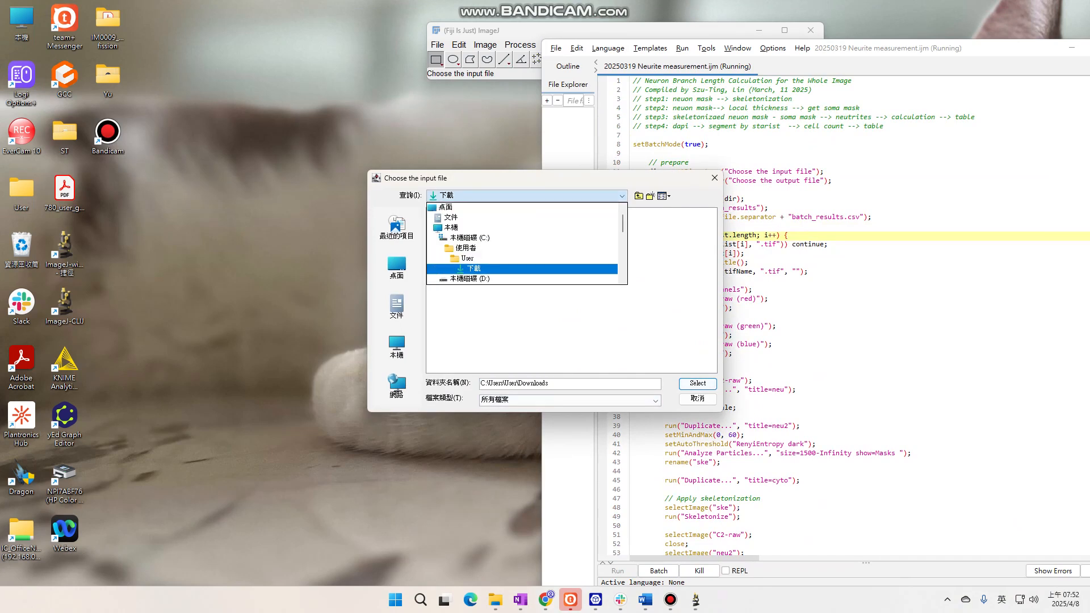
click(446, 217)
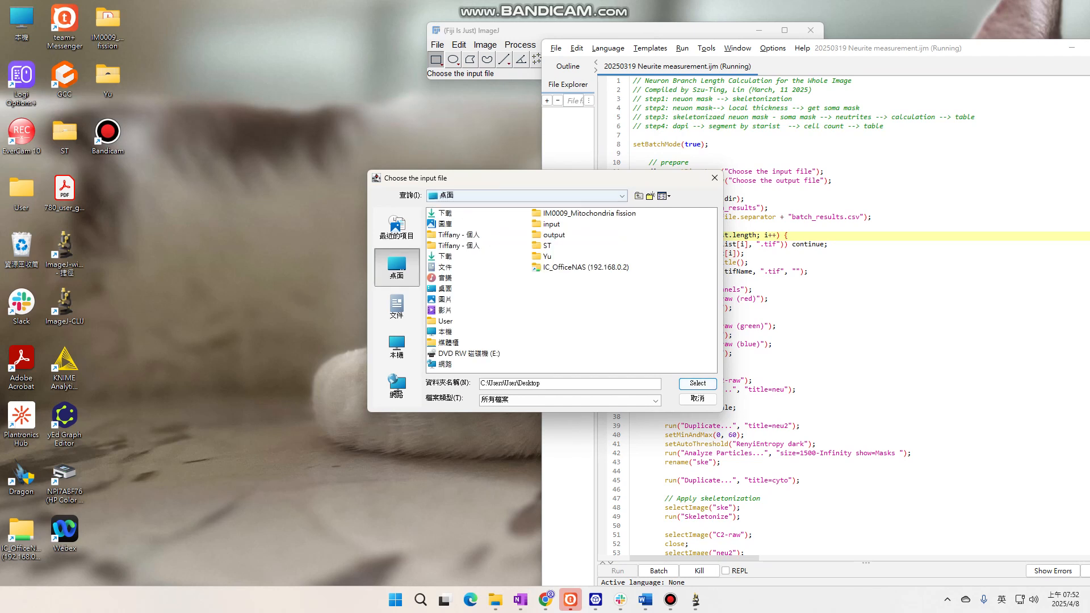
click(550, 224)
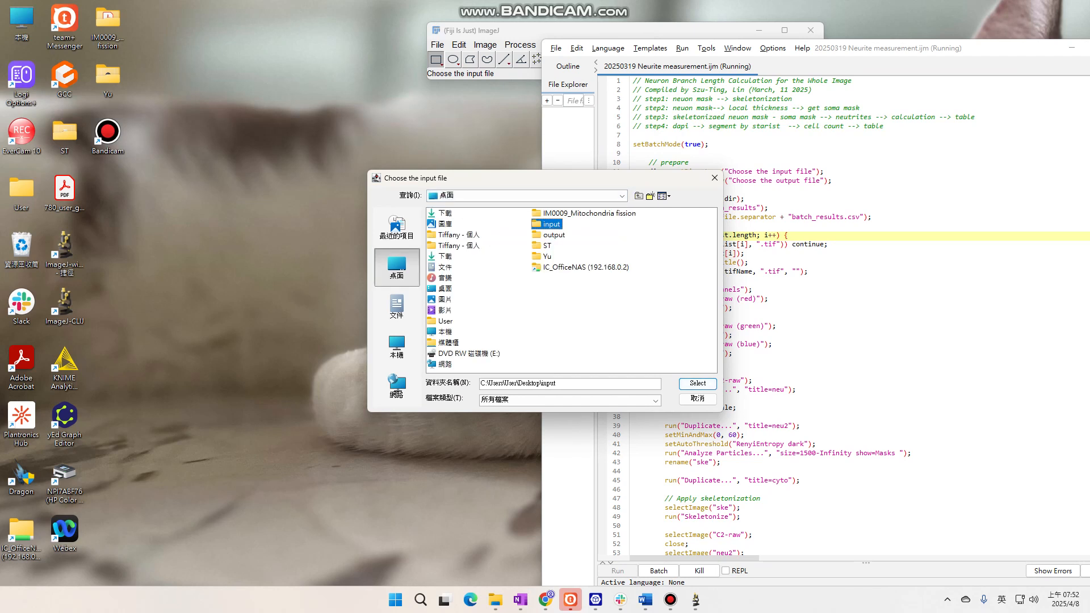
click(697, 383)
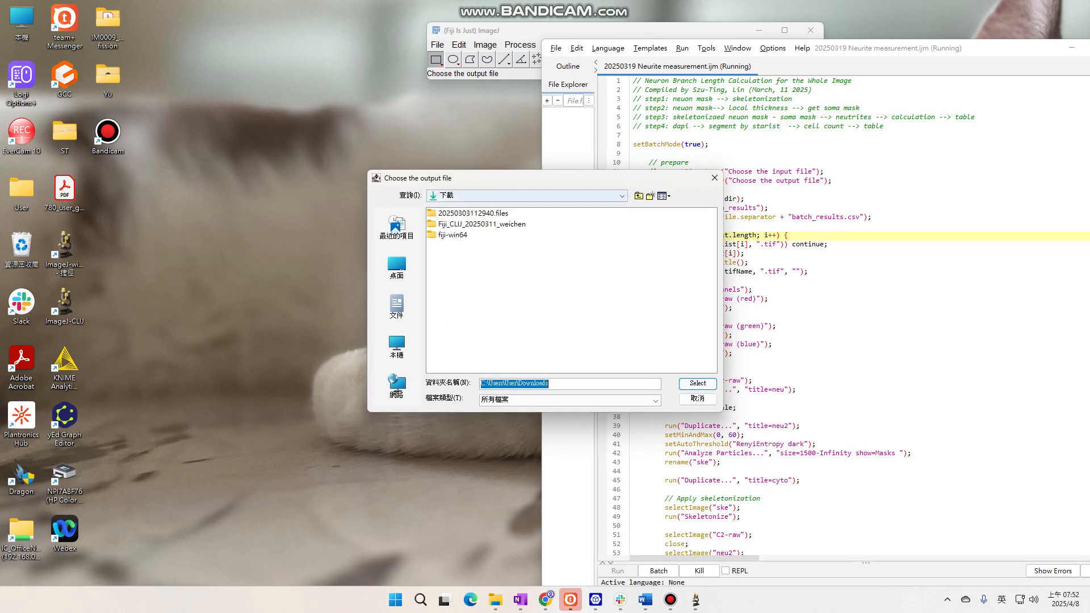
Choose the desktop folder output as the macro's output folder and let the batch processing run
click(528, 196)
scroll(488, 244, up, 1)
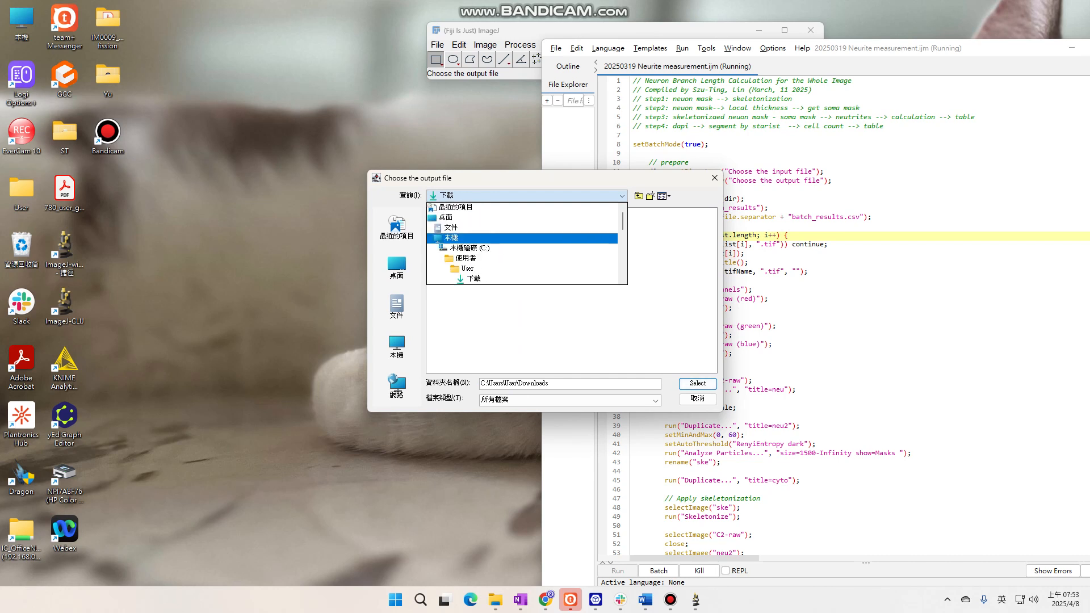
click(488, 217)
click(551, 235)
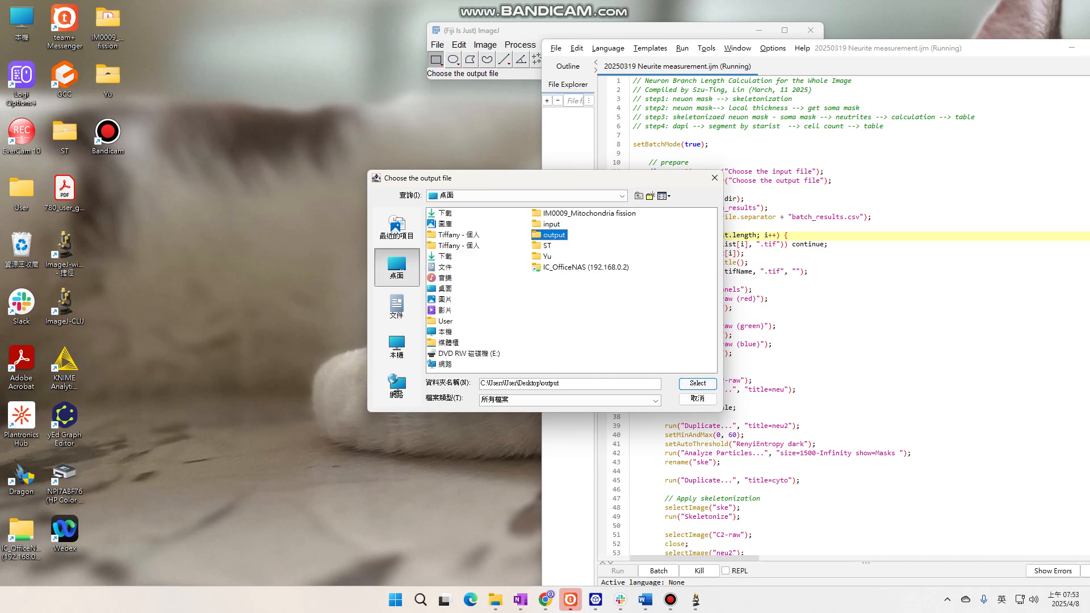
click(697, 383)
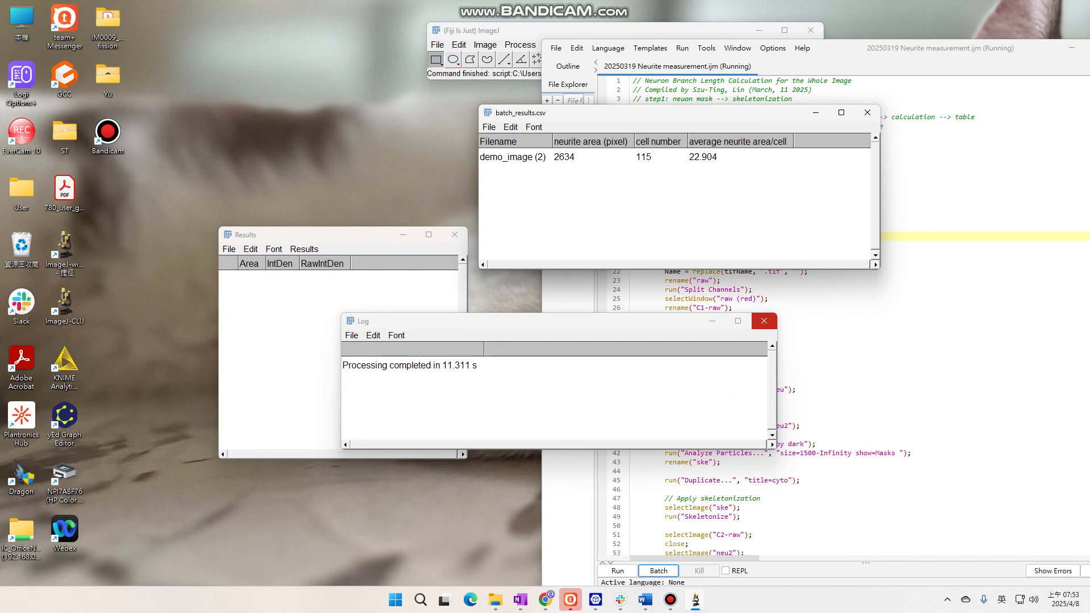
Close the log, the Results table and both batch_results tables from the demo image run
click(764, 321)
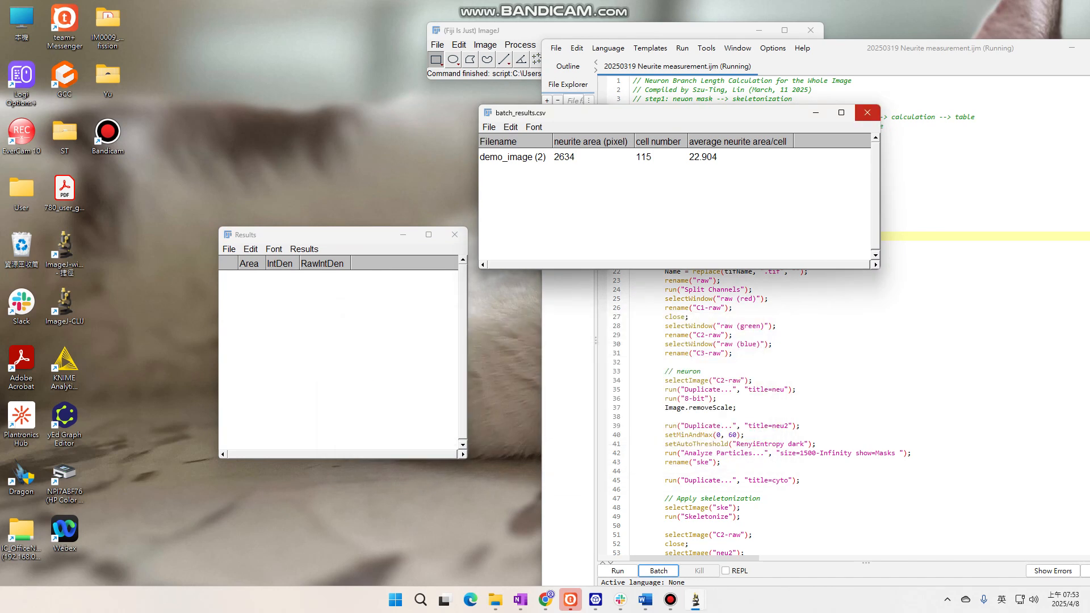
click(866, 113)
click(454, 235)
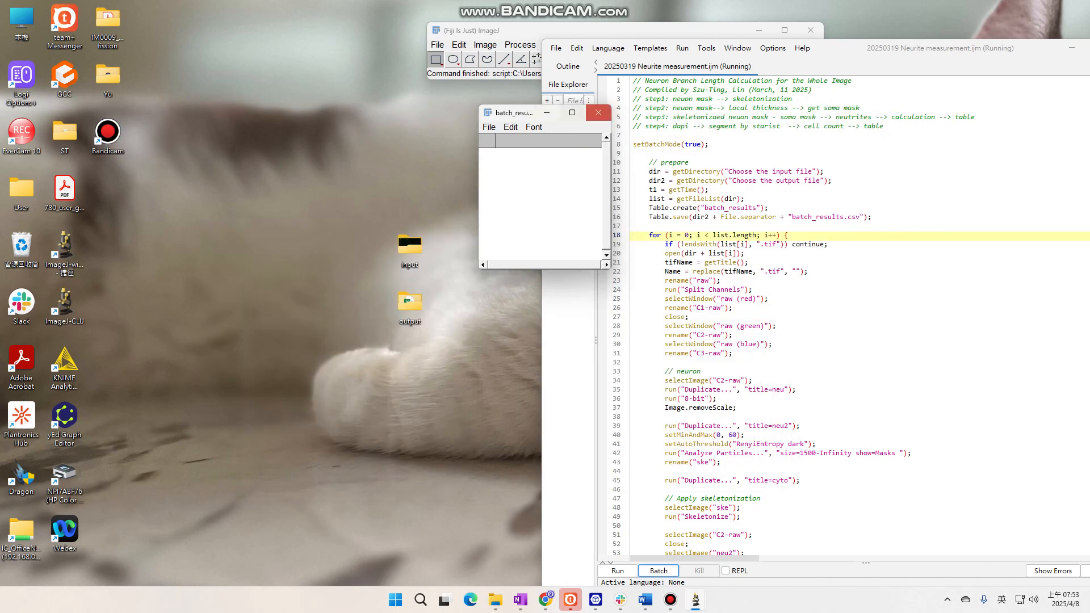
click(598, 112)
Open the desktop folder output and view the demo_image (2) composite in Fiji
double_click(409, 303)
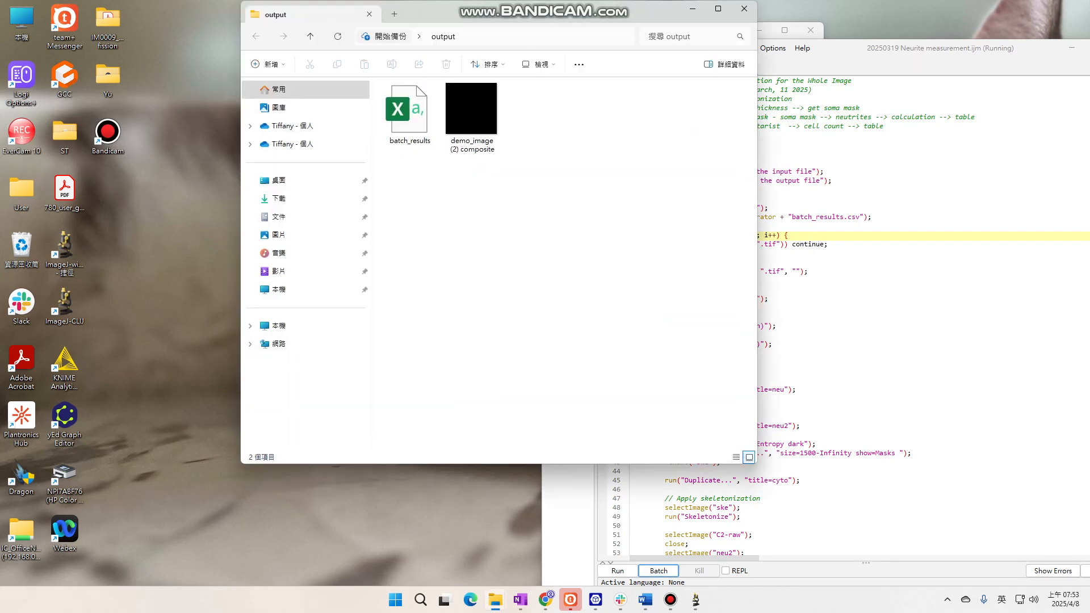
drag(502, 13, 511, 166)
click(480, 261)
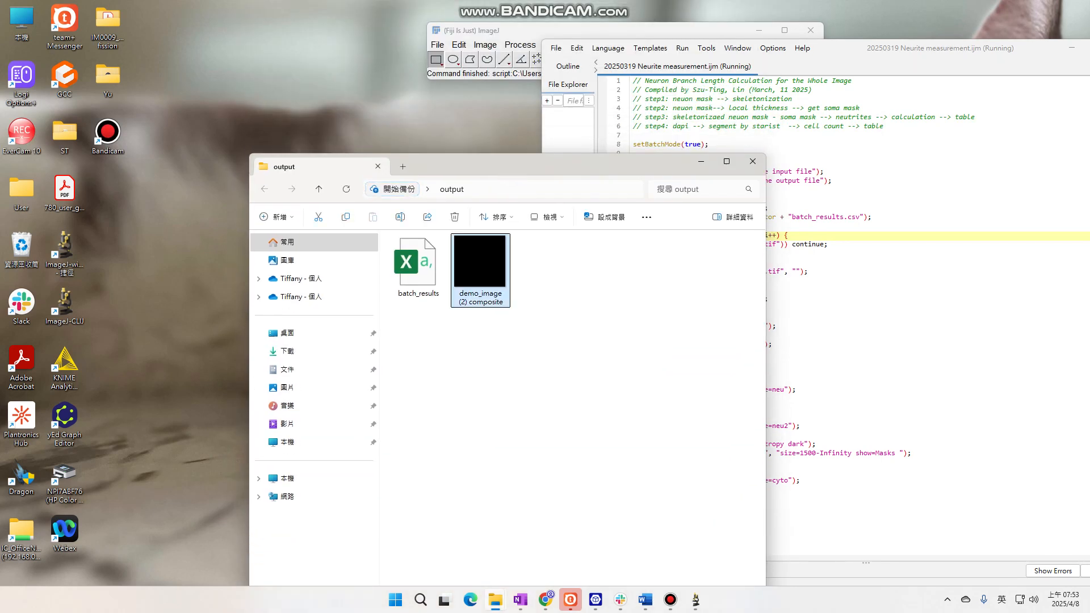
drag(480, 261, 493, 73)
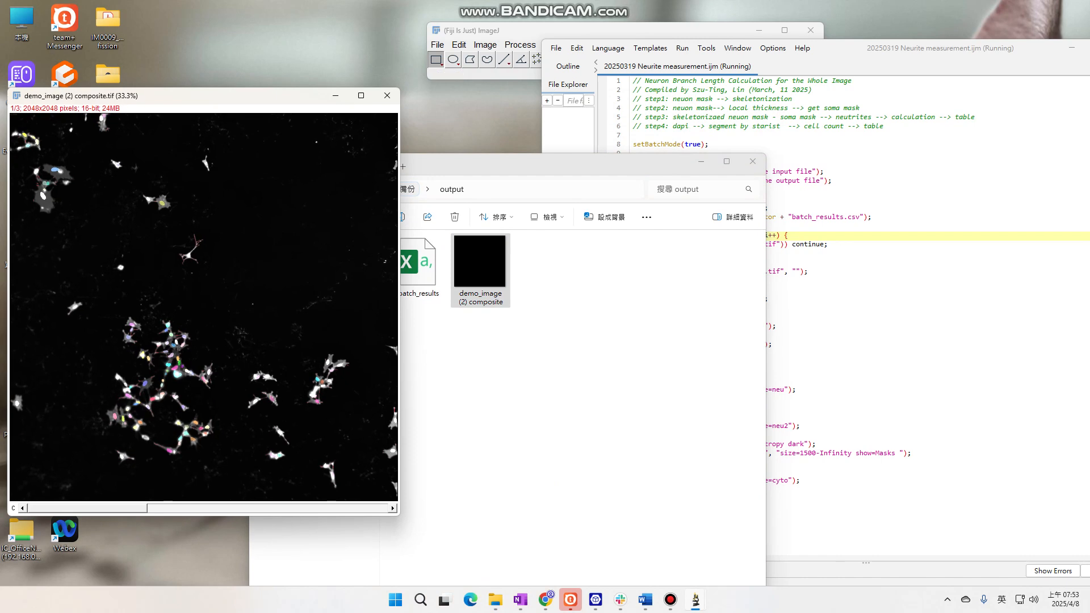
View the saved batch_results file in Fiji, and close the table, the output folder and the composite image
click(418, 266)
drag(418, 267, 498, 51)
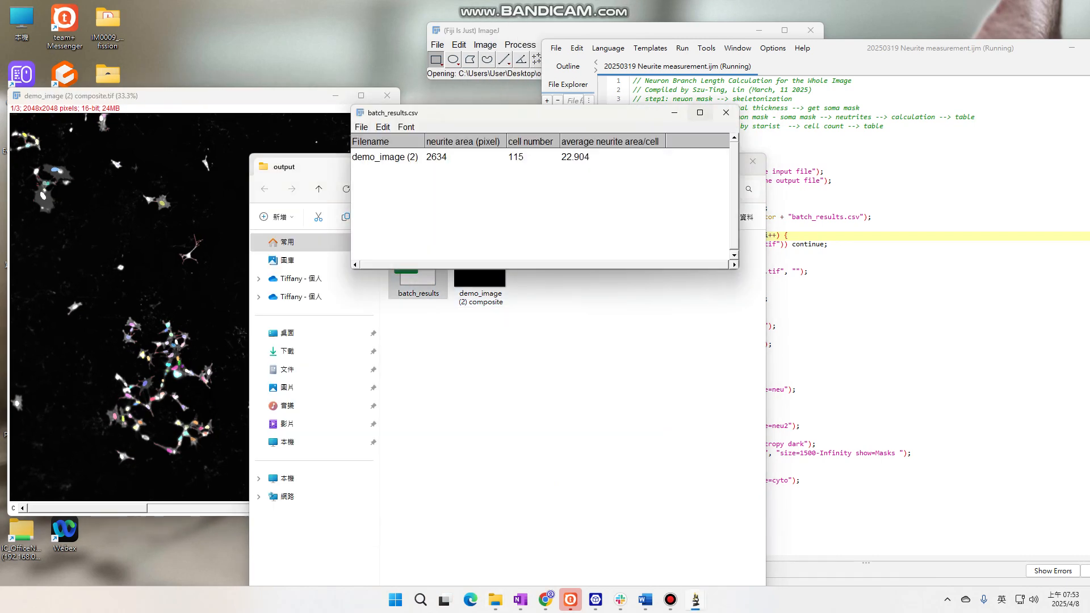
click(726, 112)
click(752, 161)
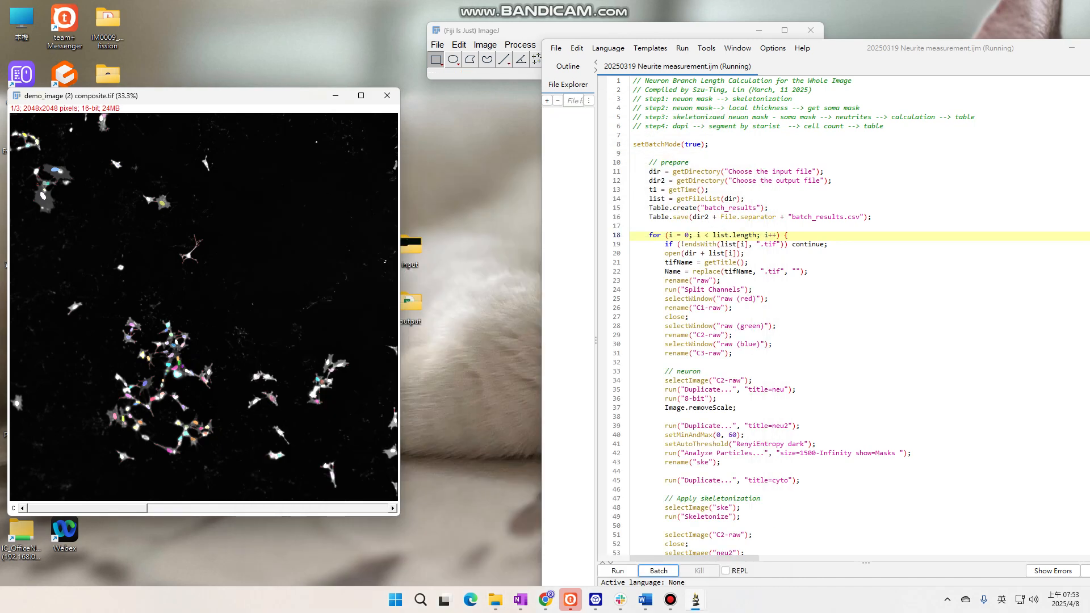
click(387, 96)
Run the neurite measurement macro again and browse for the input folder containing the 20250109 IF DC105 overlay images
click(713, 190)
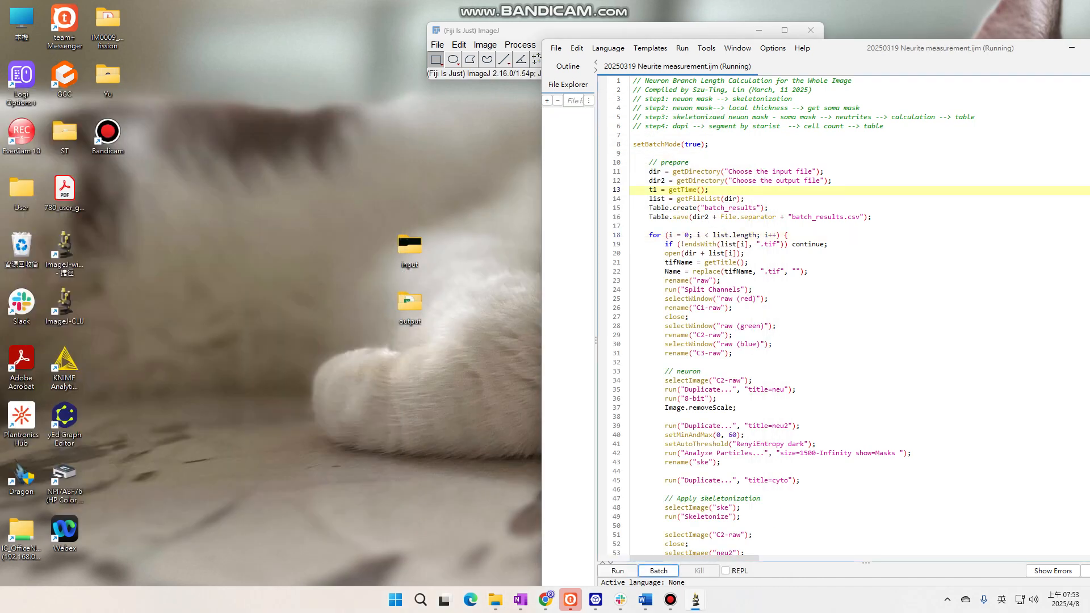
click(622, 196)
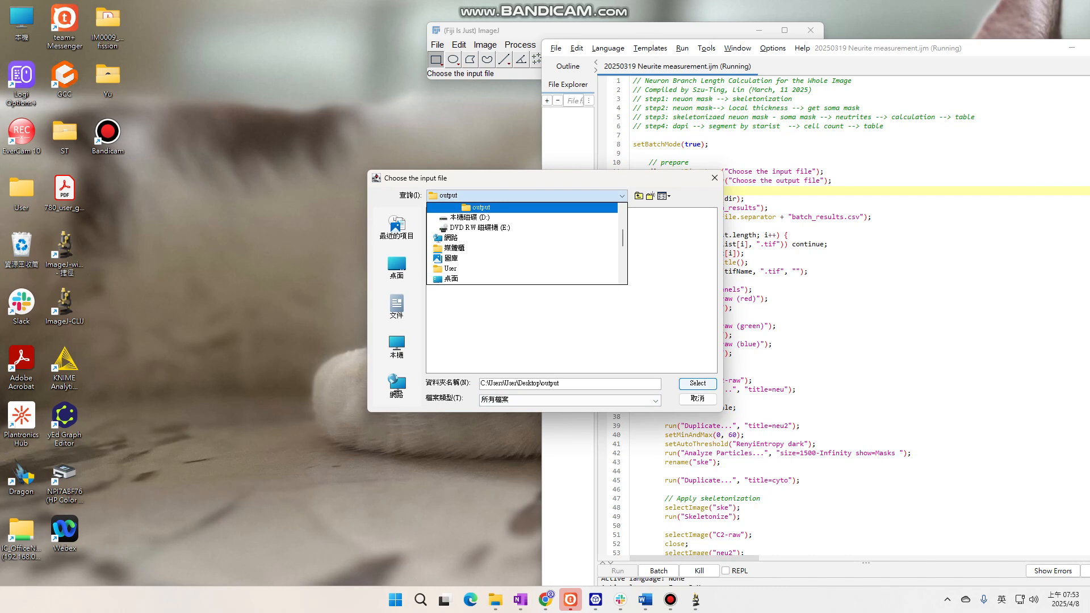
scroll(522, 258, up, 3)
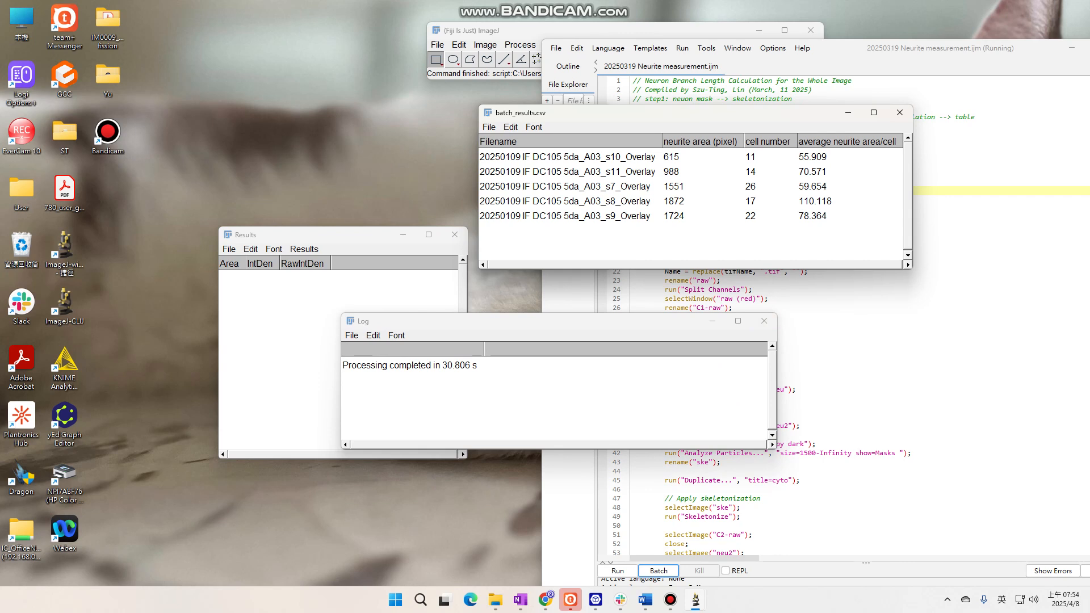
Close the log and all result tables of the 20250109 IF DC105 batch run
click(764, 320)
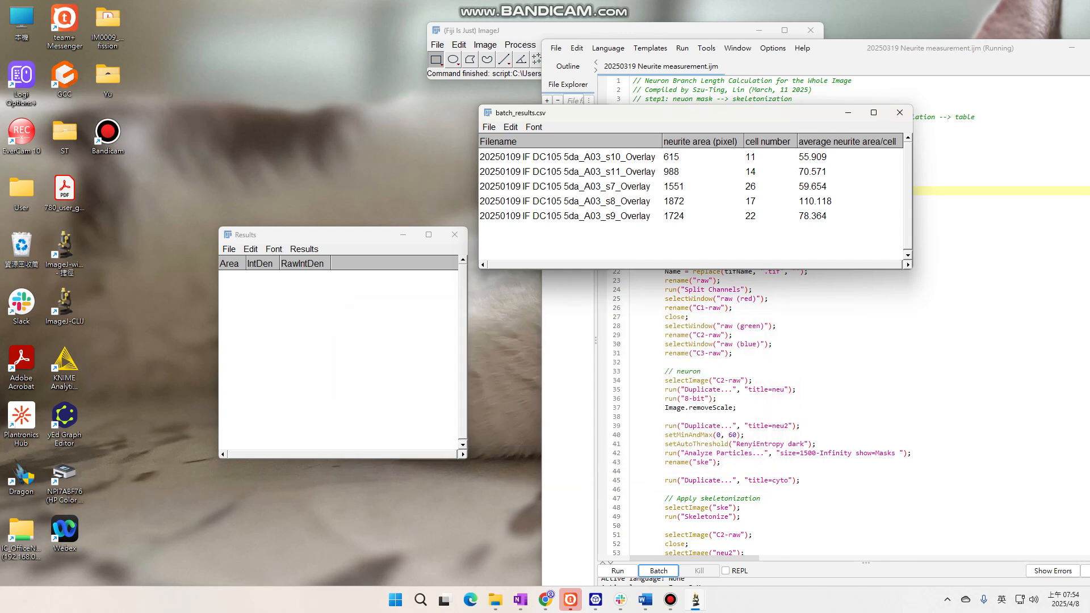
click(900, 113)
click(454, 234)
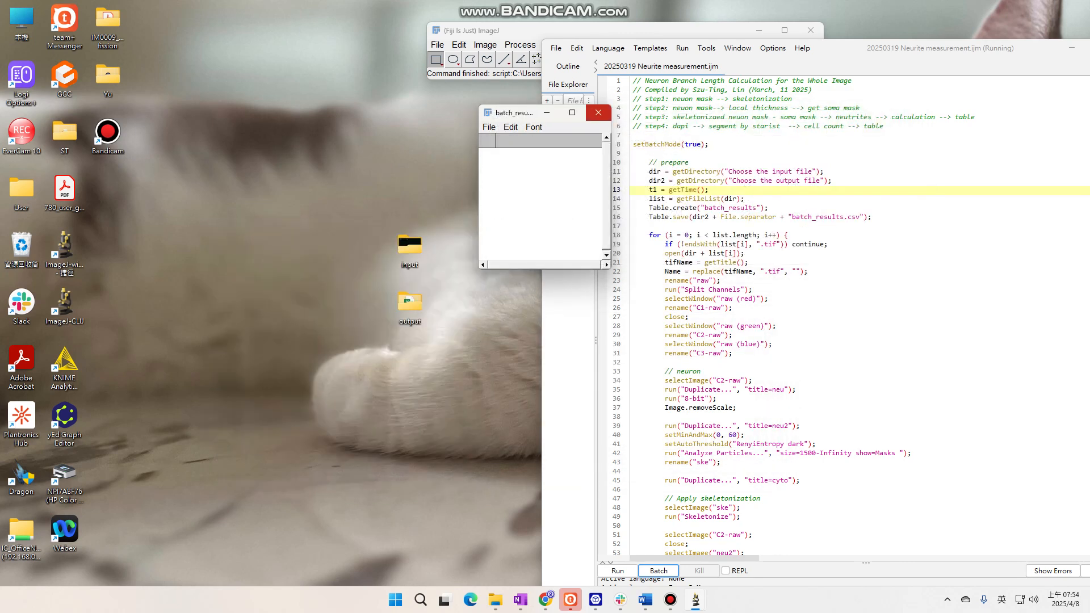
click(598, 112)
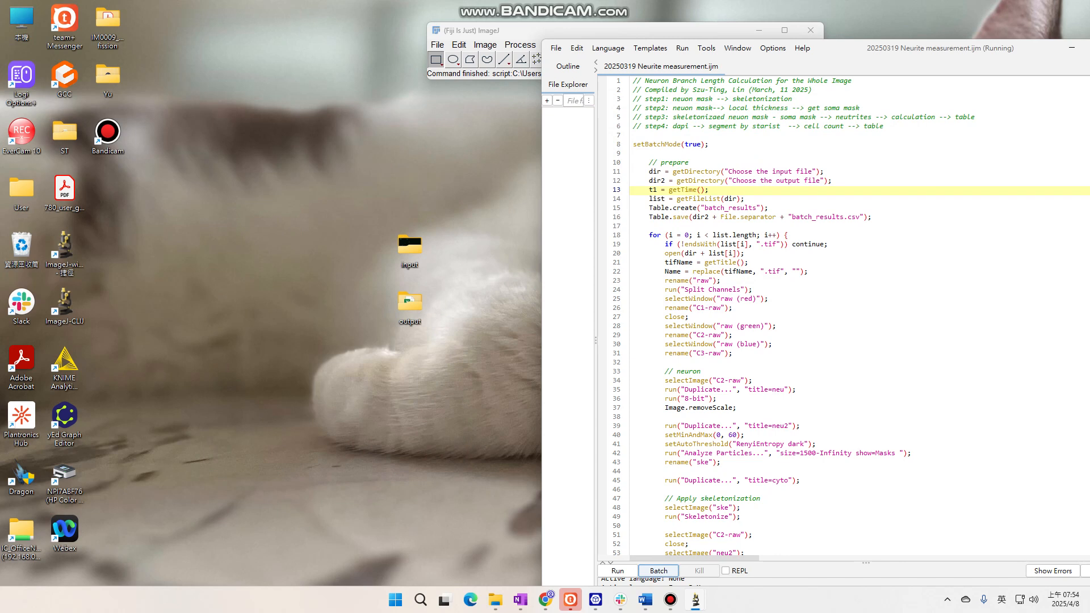
Open the output subfolder in the desktop project folder, view its batch_results file in Fiji, and close the table
click(108, 79)
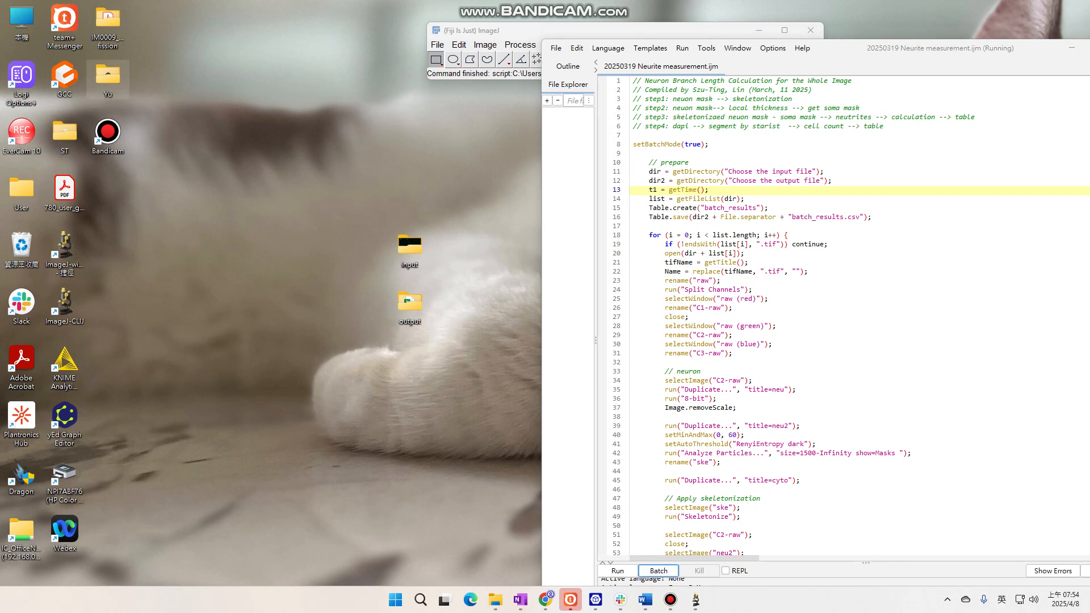
double_click(108, 80)
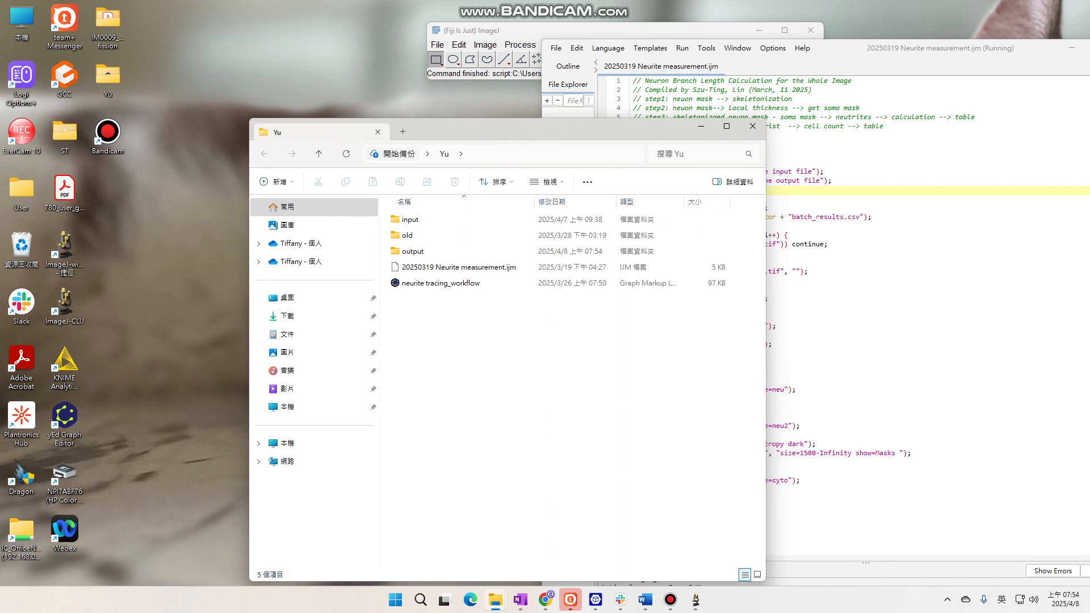
double_click(409, 251)
drag(515, 132, 396, 250)
double_click(613, 350)
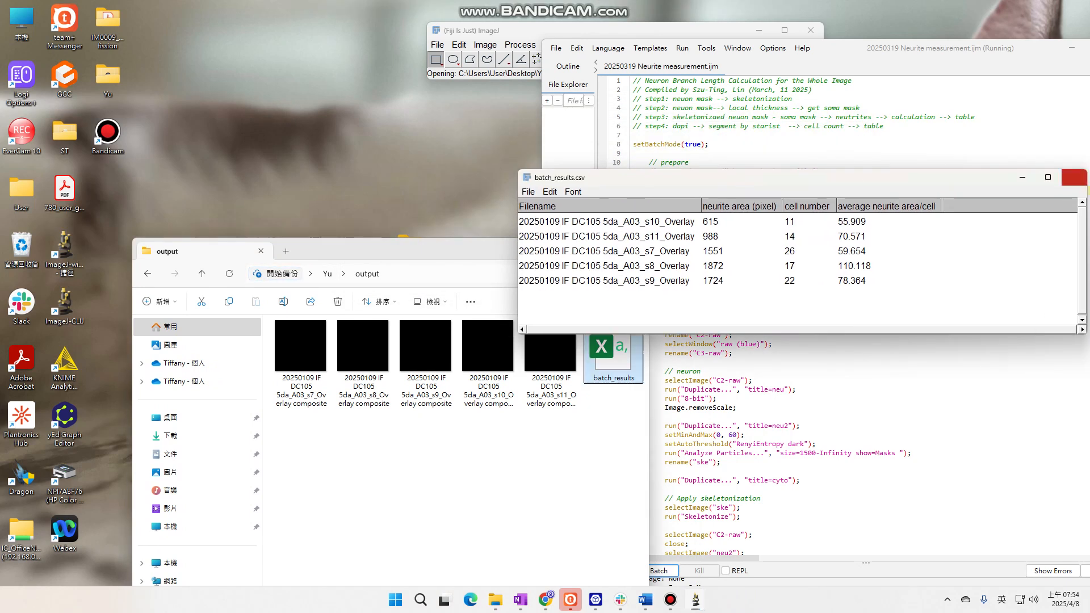
click(1073, 177)
View the s10 and s8 overlay composites one after the other in Fiji, closing each image and finally the output folder
drag(489, 368, 490, 74)
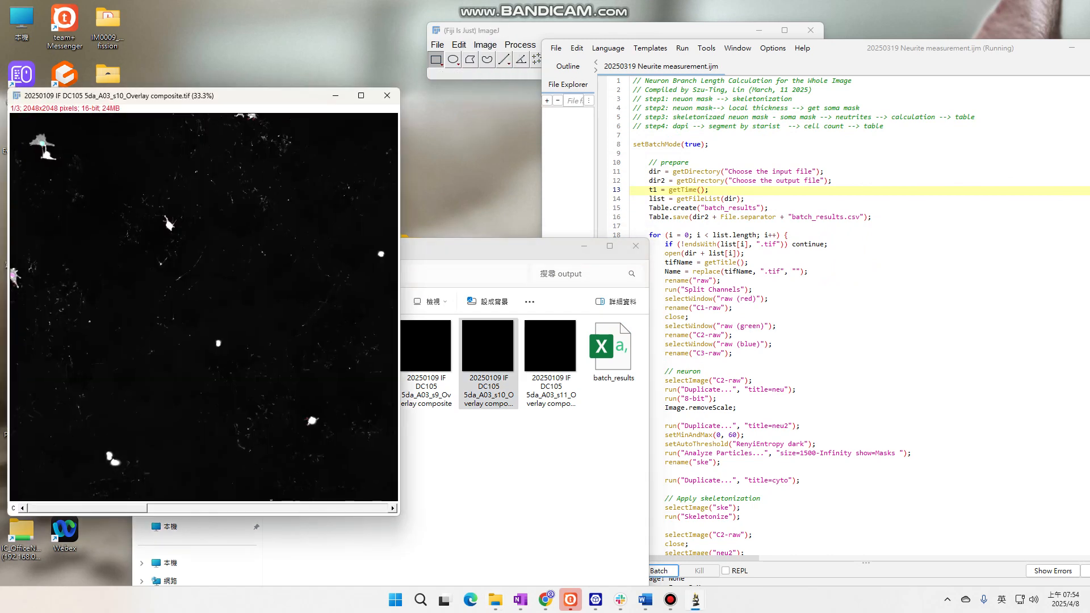
click(387, 95)
drag(364, 349, 488, 75)
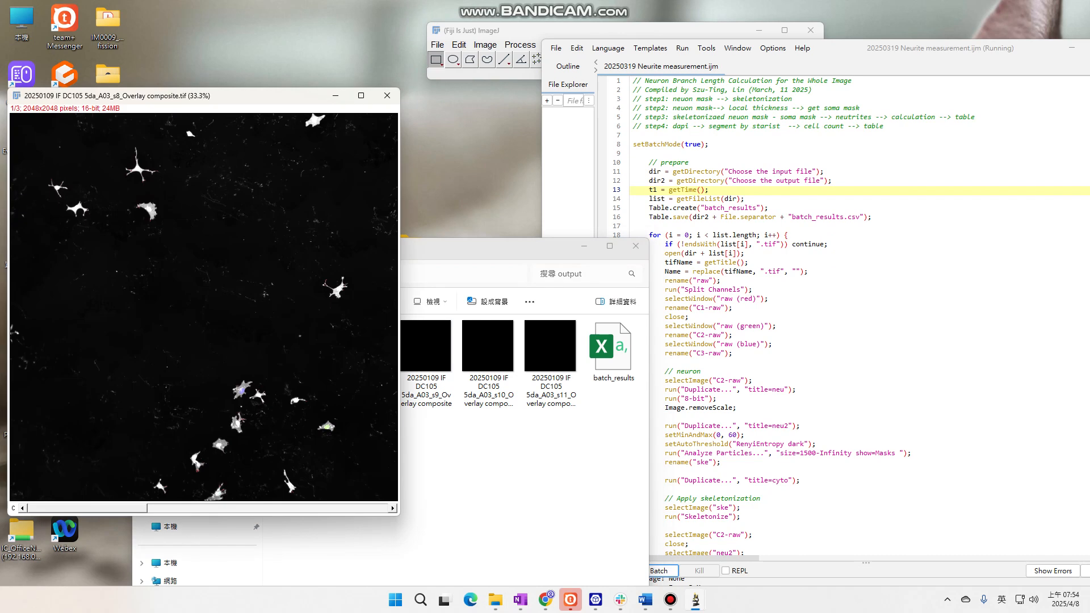
click(387, 95)
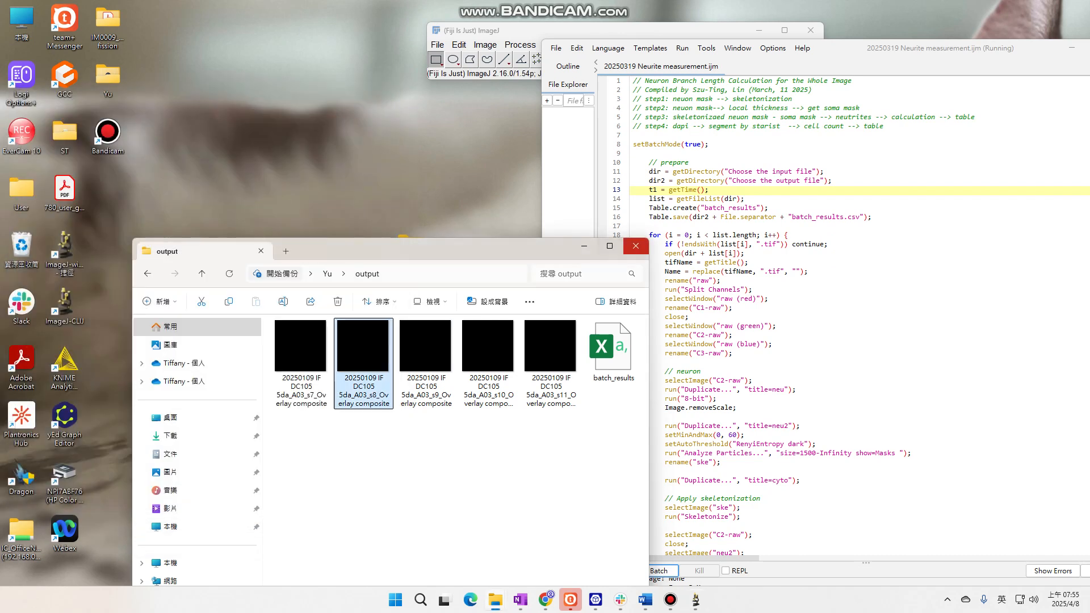
click(636, 245)
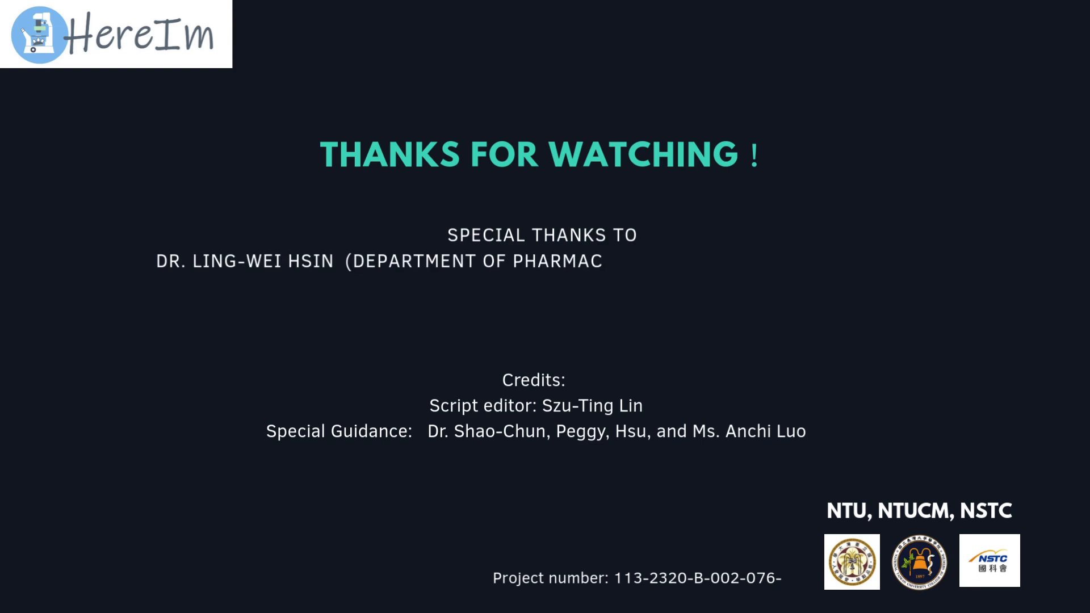